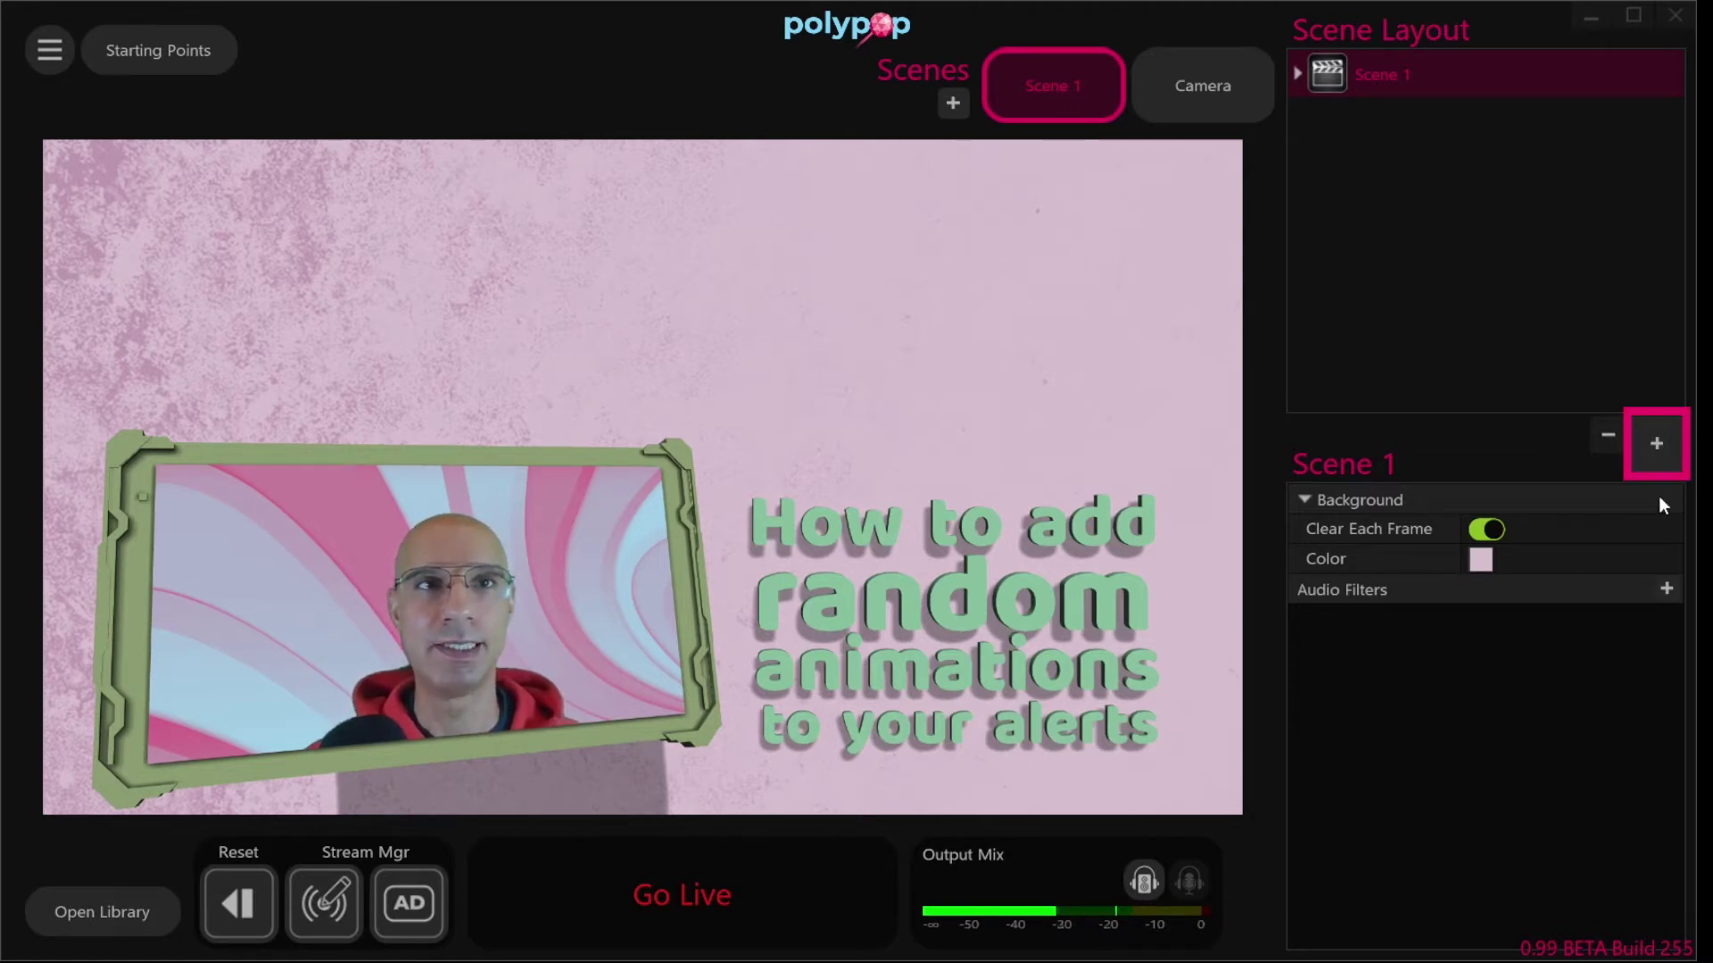
Add the Heart 6 preset from the 3D Objects category to Scene 1 as a 3D Object Emitter
left_click(1658, 455)
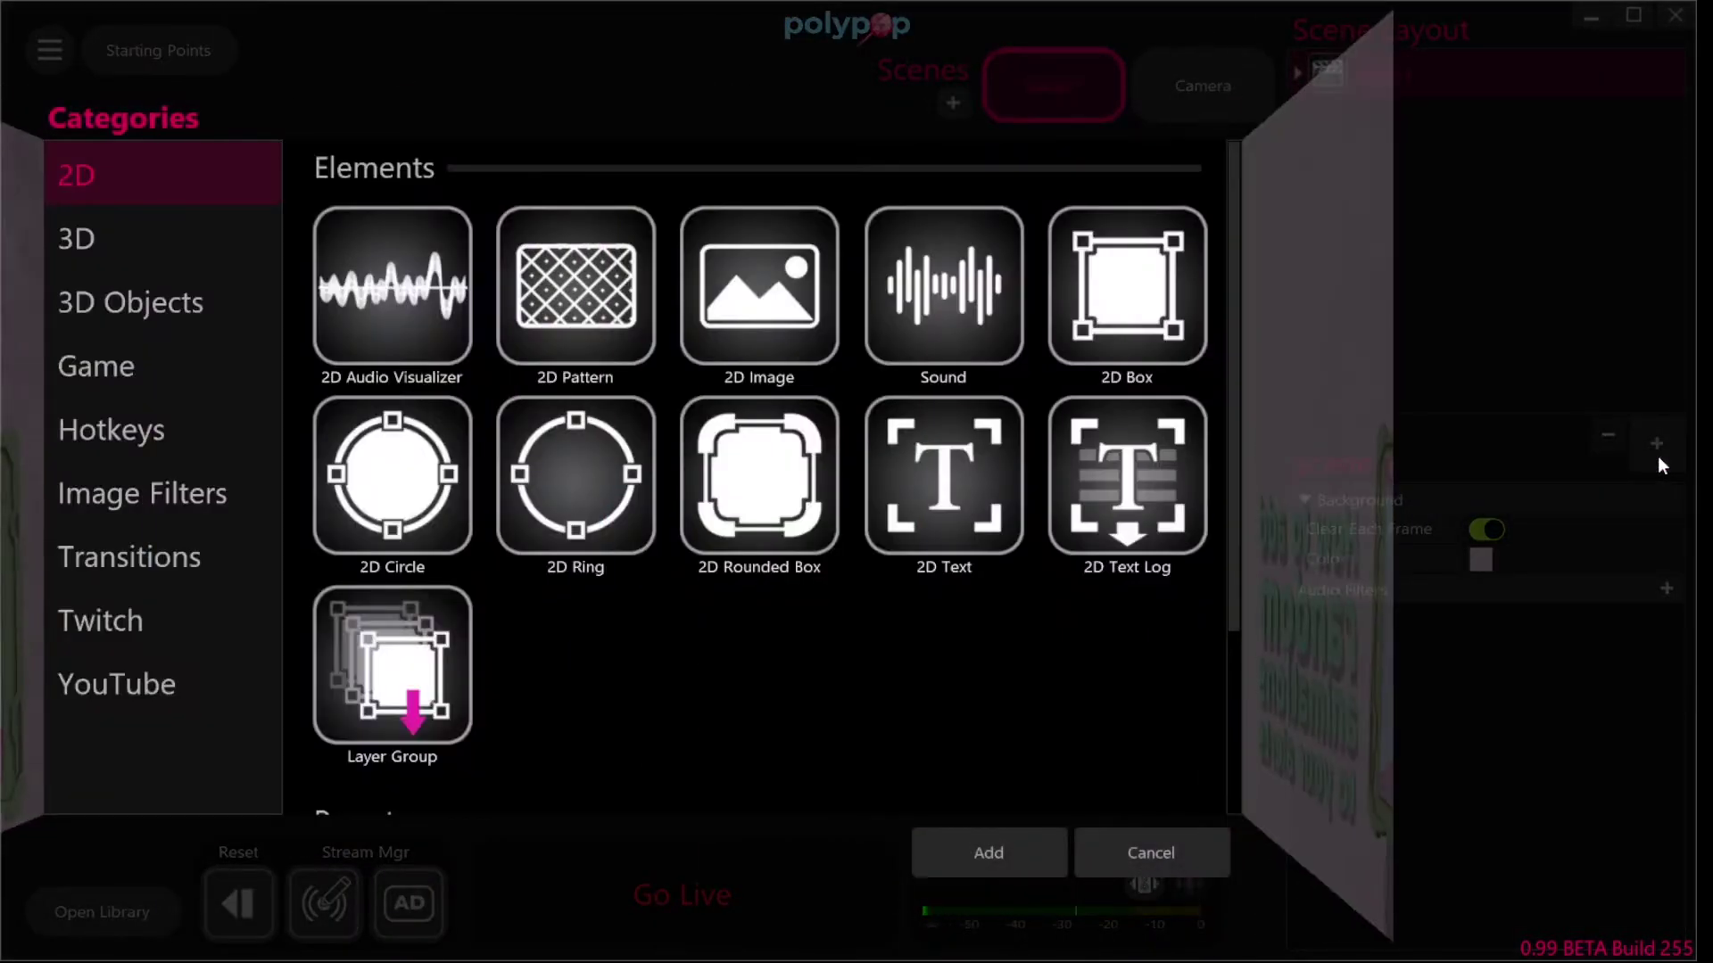
left_click(175, 307)
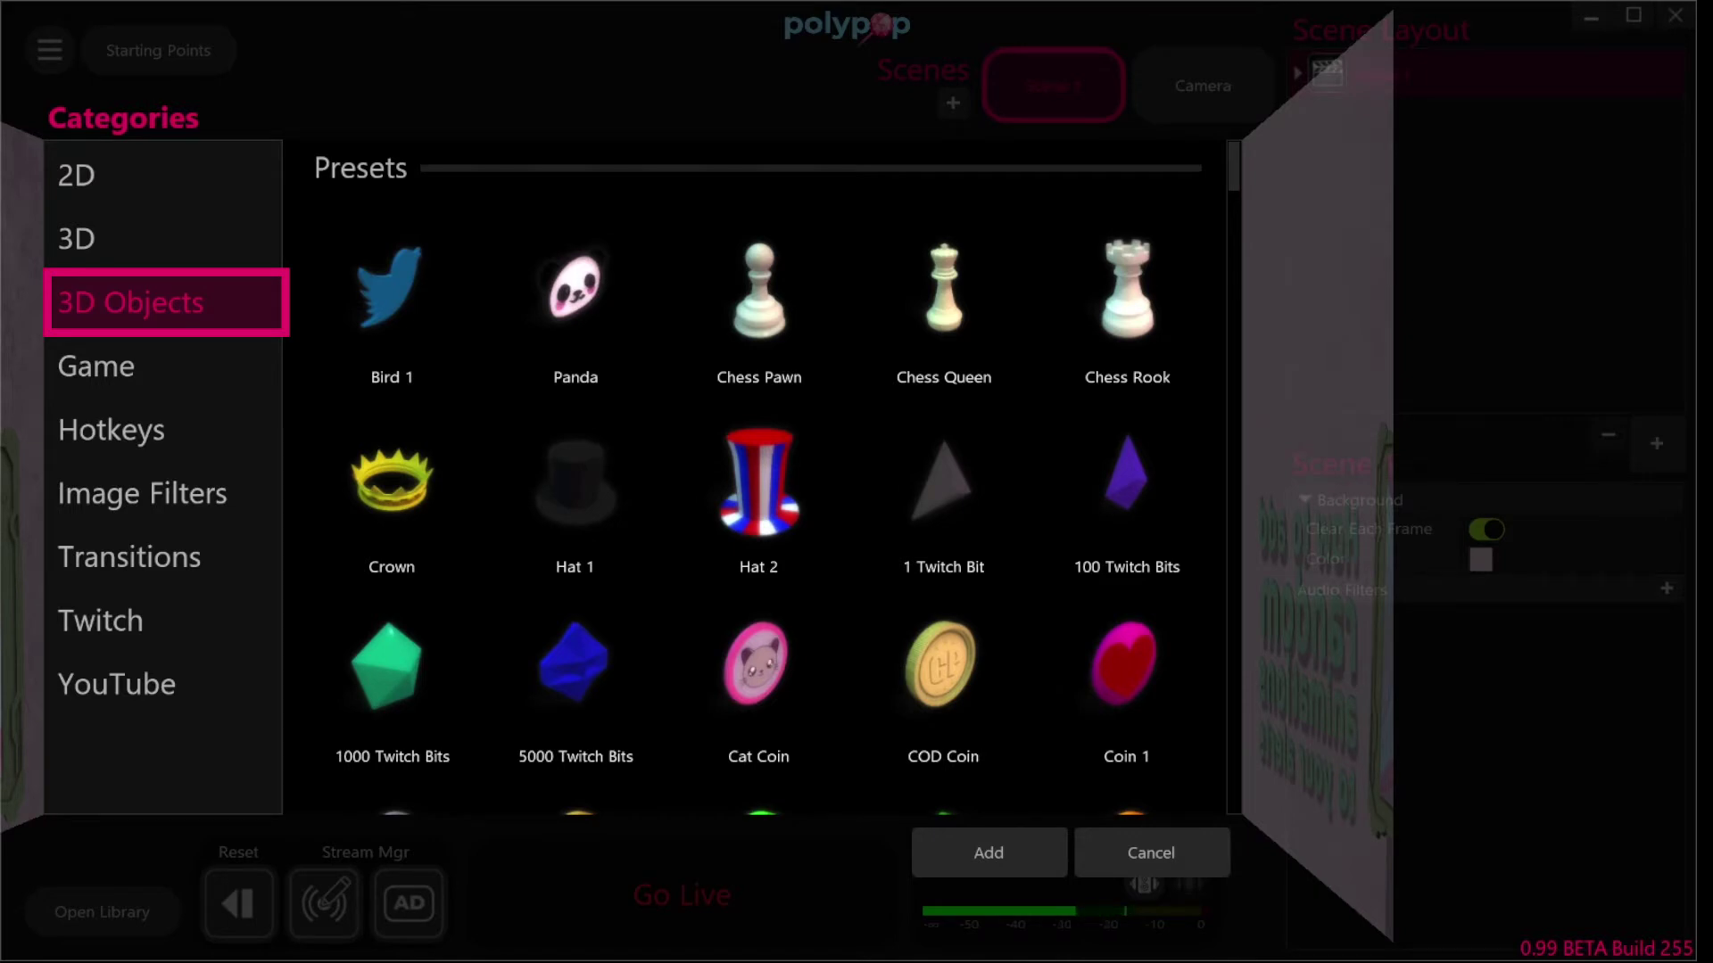
scroll(651, 390, "down", 10)
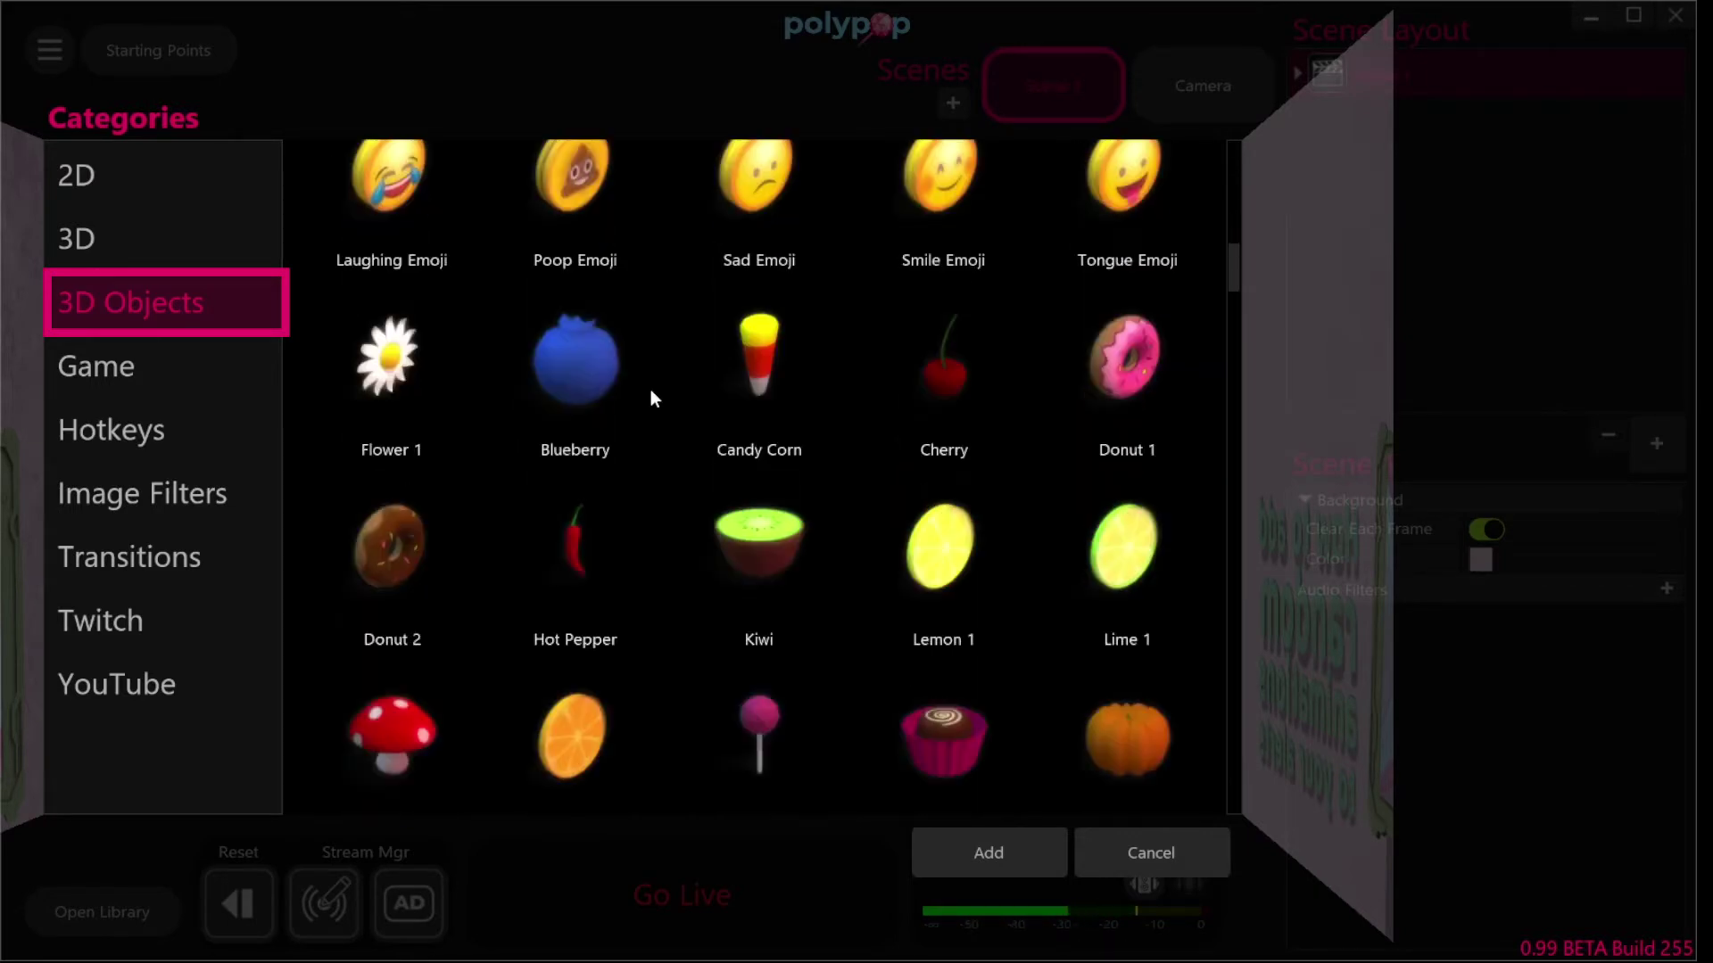
scroll(650, 390, "down", 8)
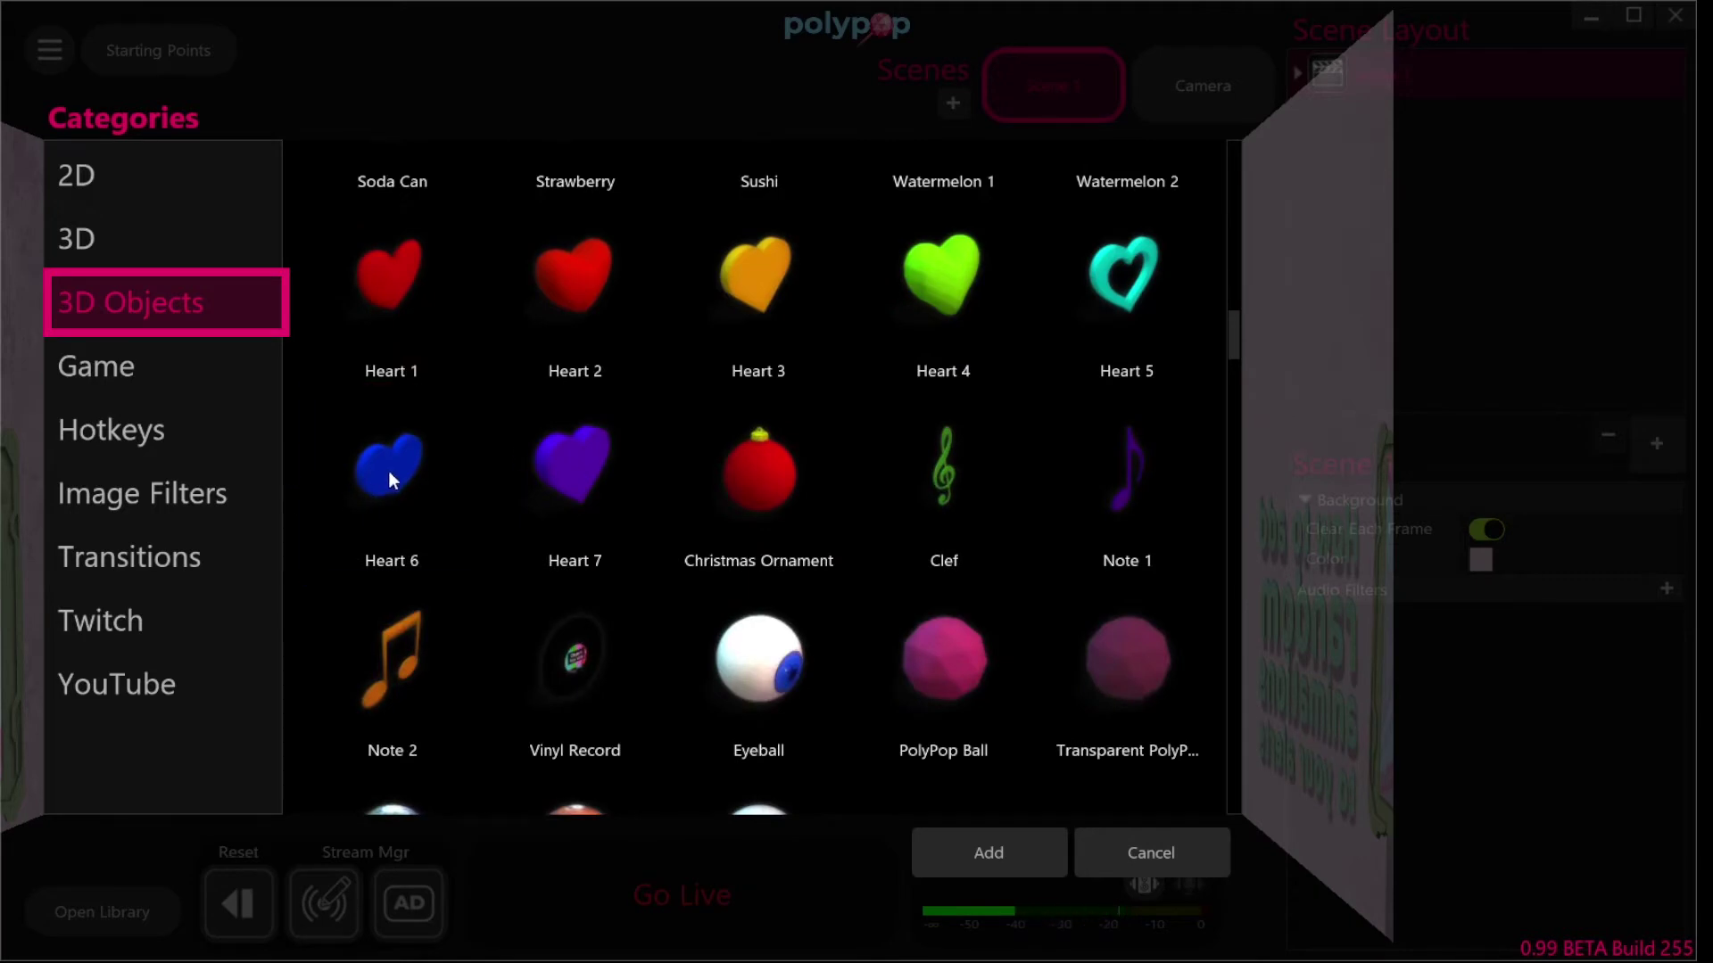
left_click(389, 472)
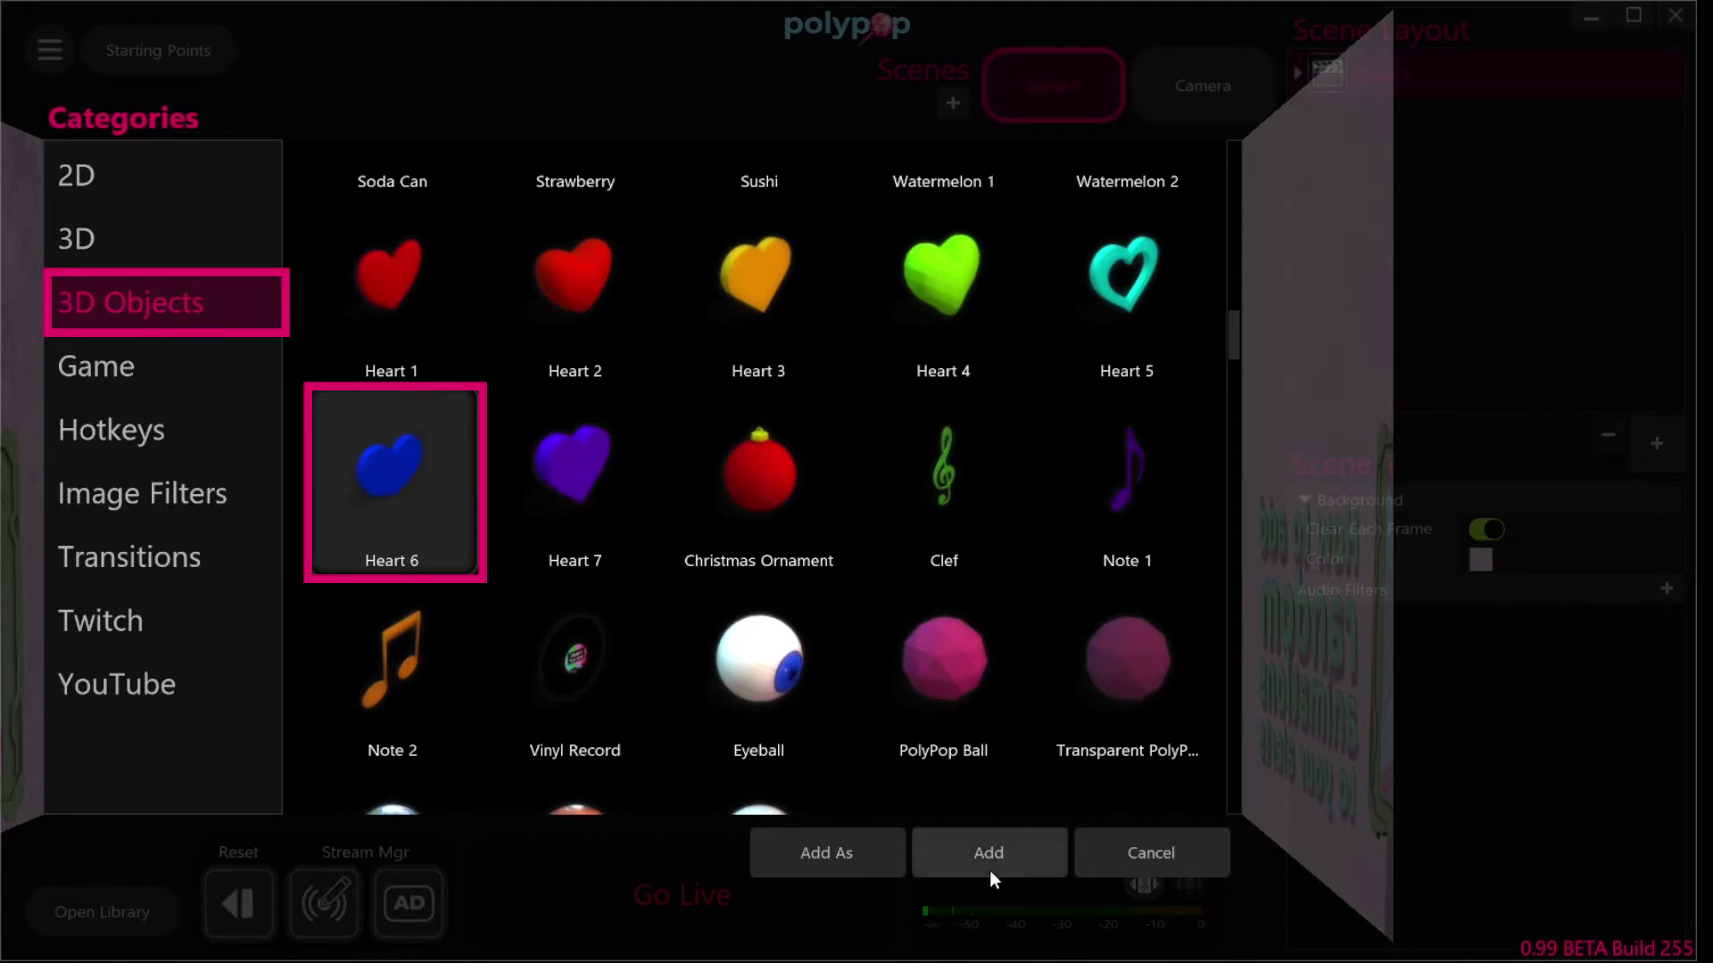
left_click(831, 844)
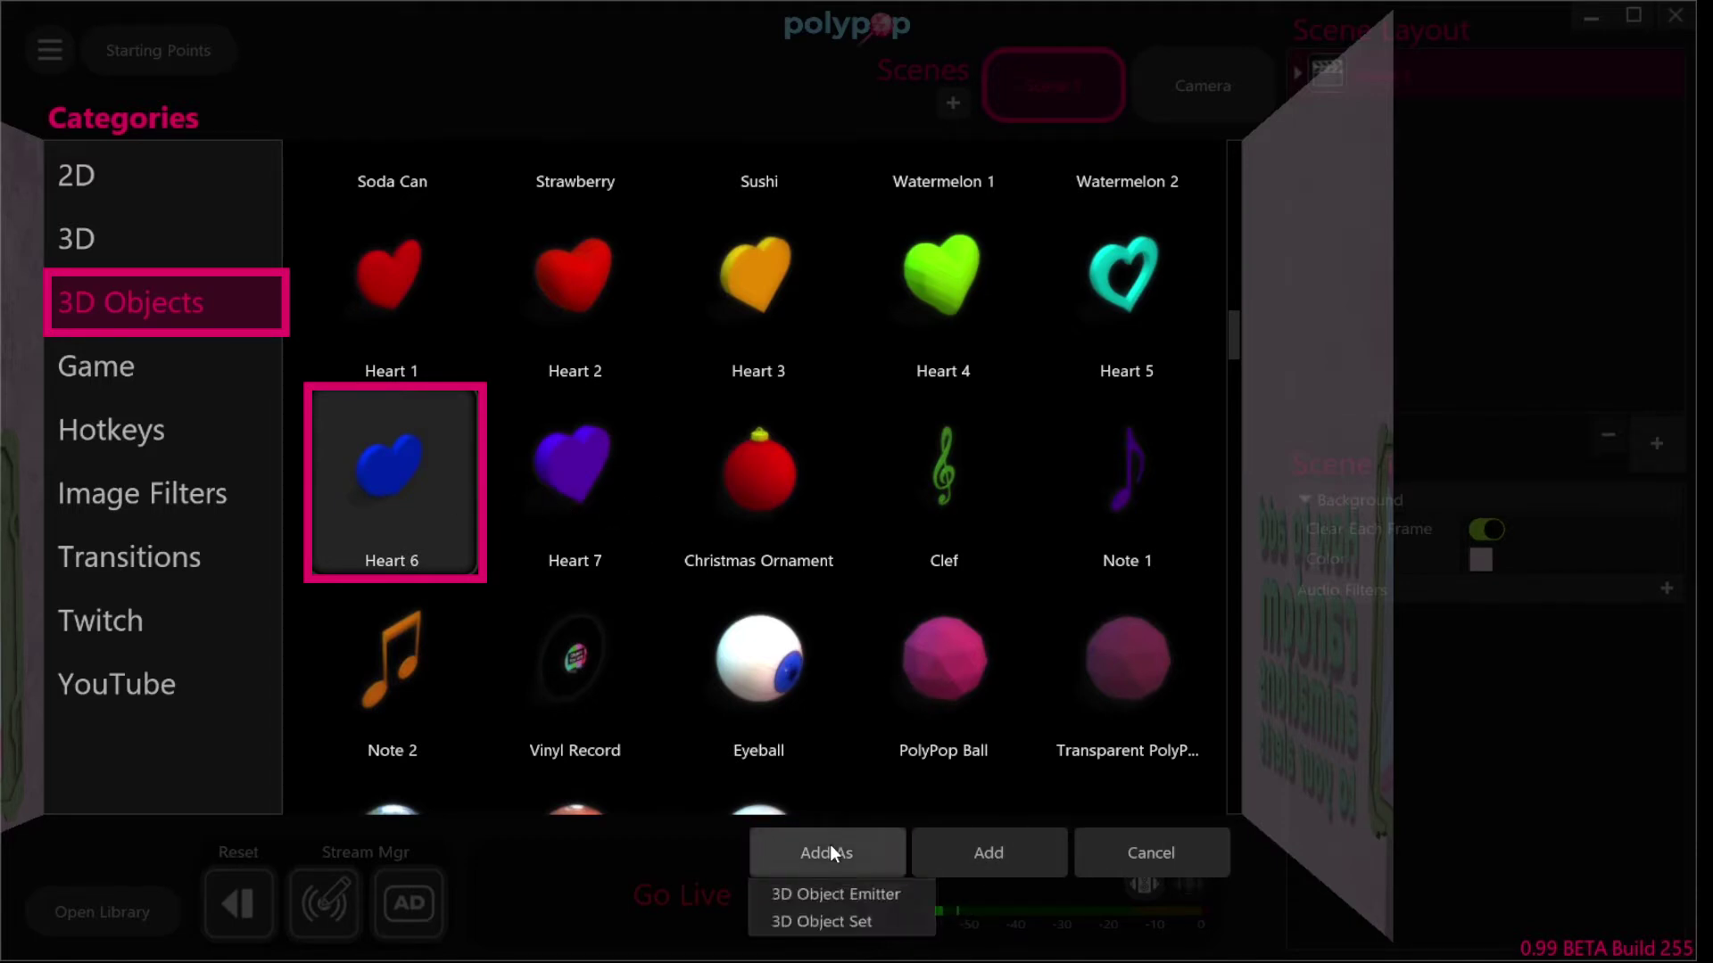
left_click(914, 904)
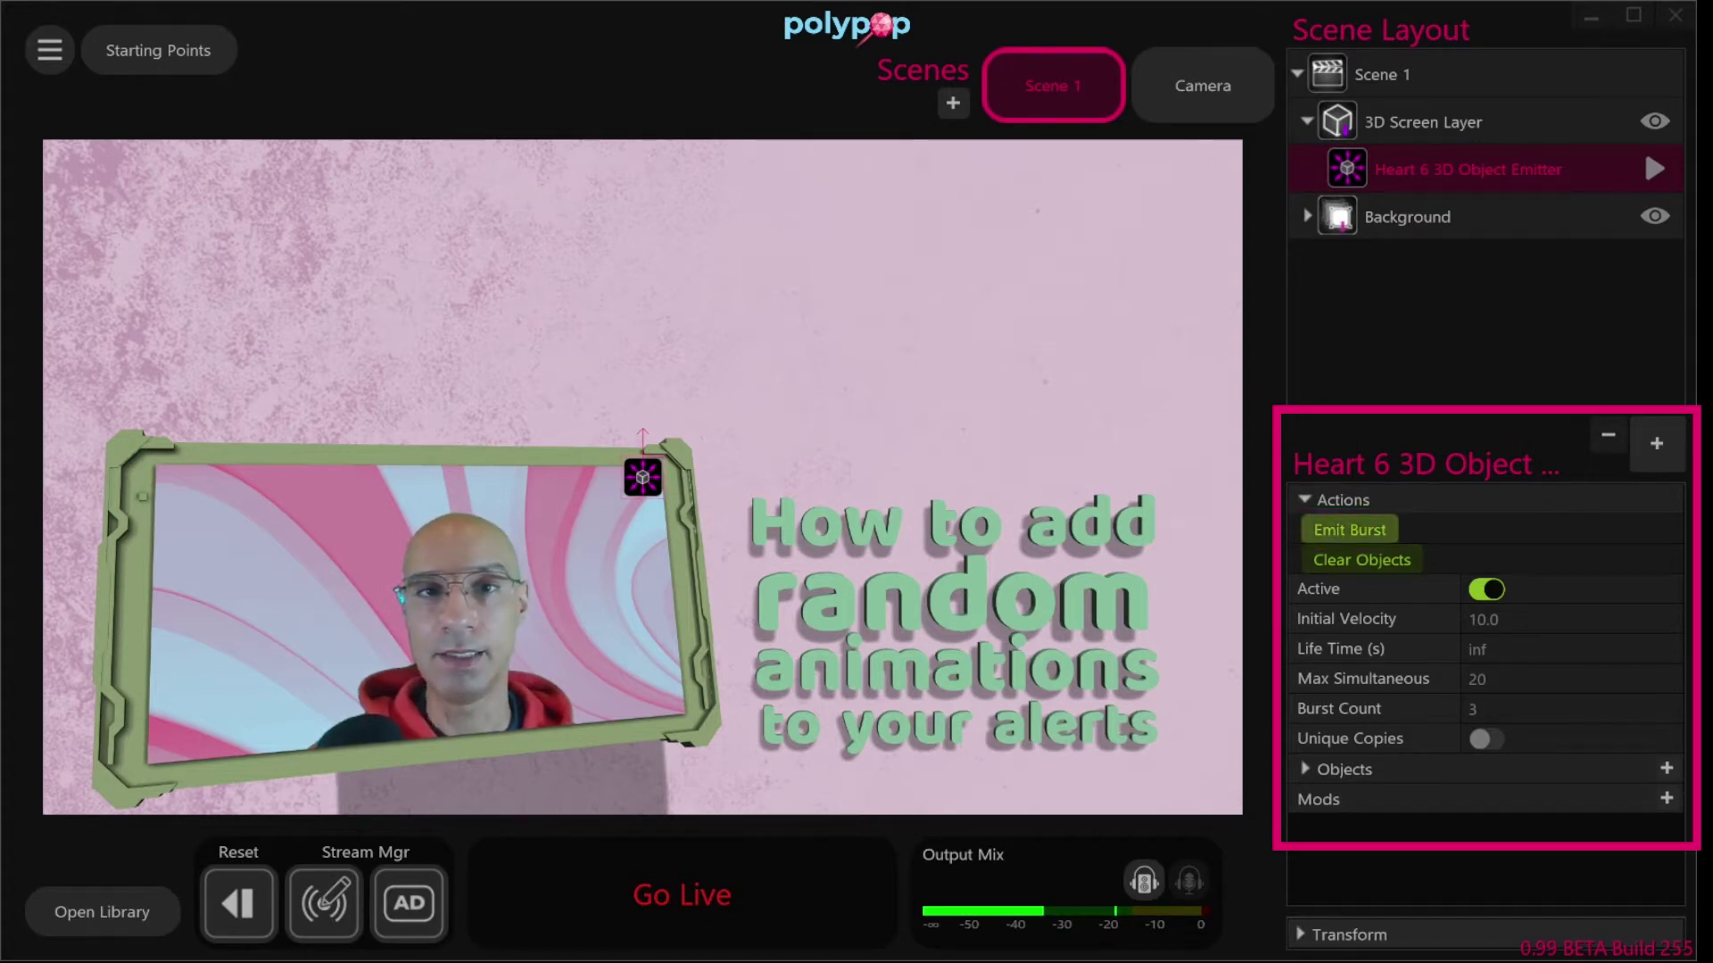
Set the heart emitter's Life Time to 5 seconds and test it with bursts, clearing the hearts already emitted
left_click(1366, 527)
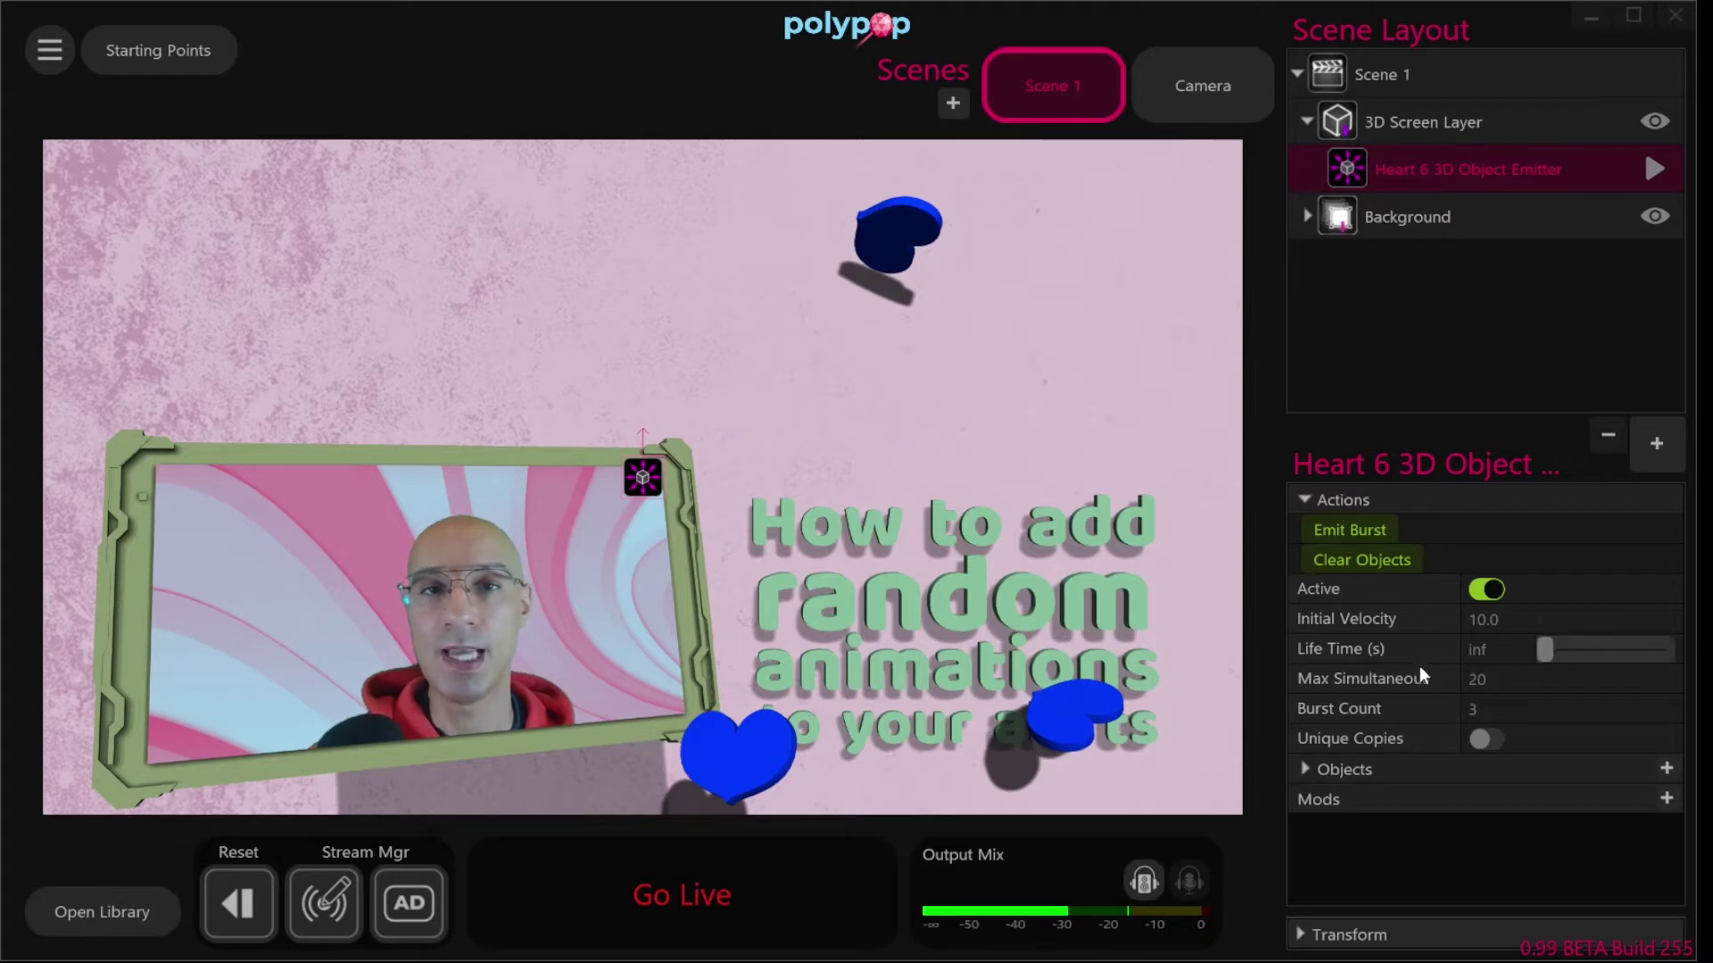
mouse_move(1336, 620)
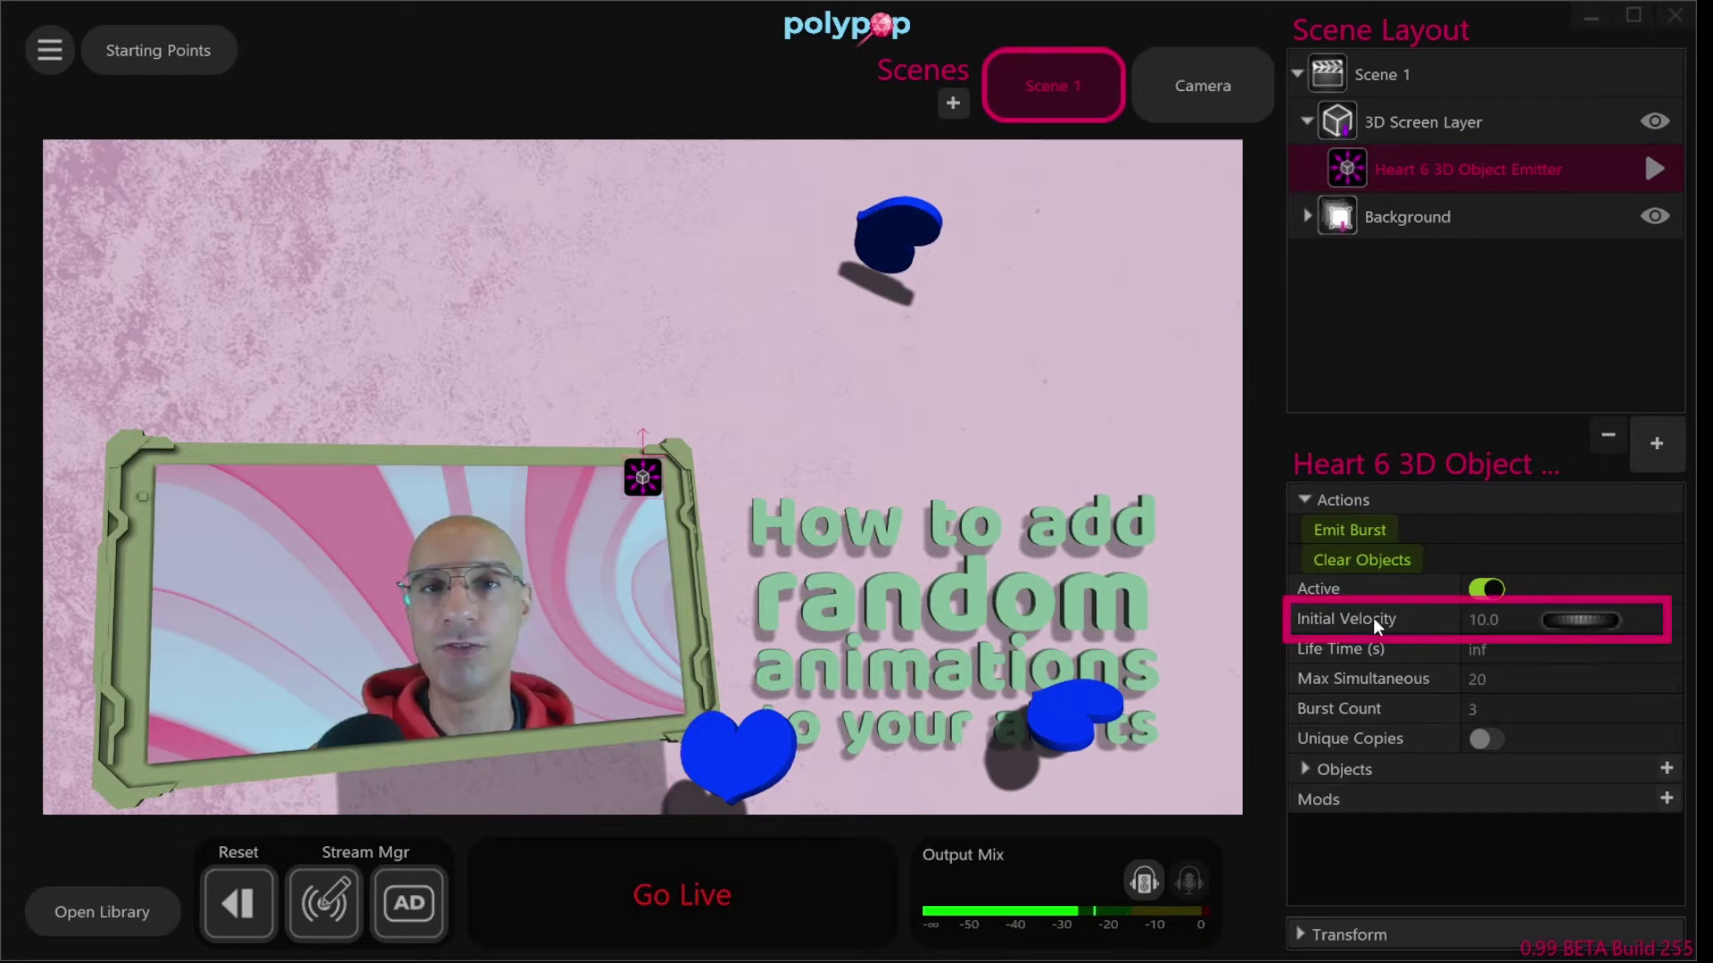
mouse_move(1391, 643)
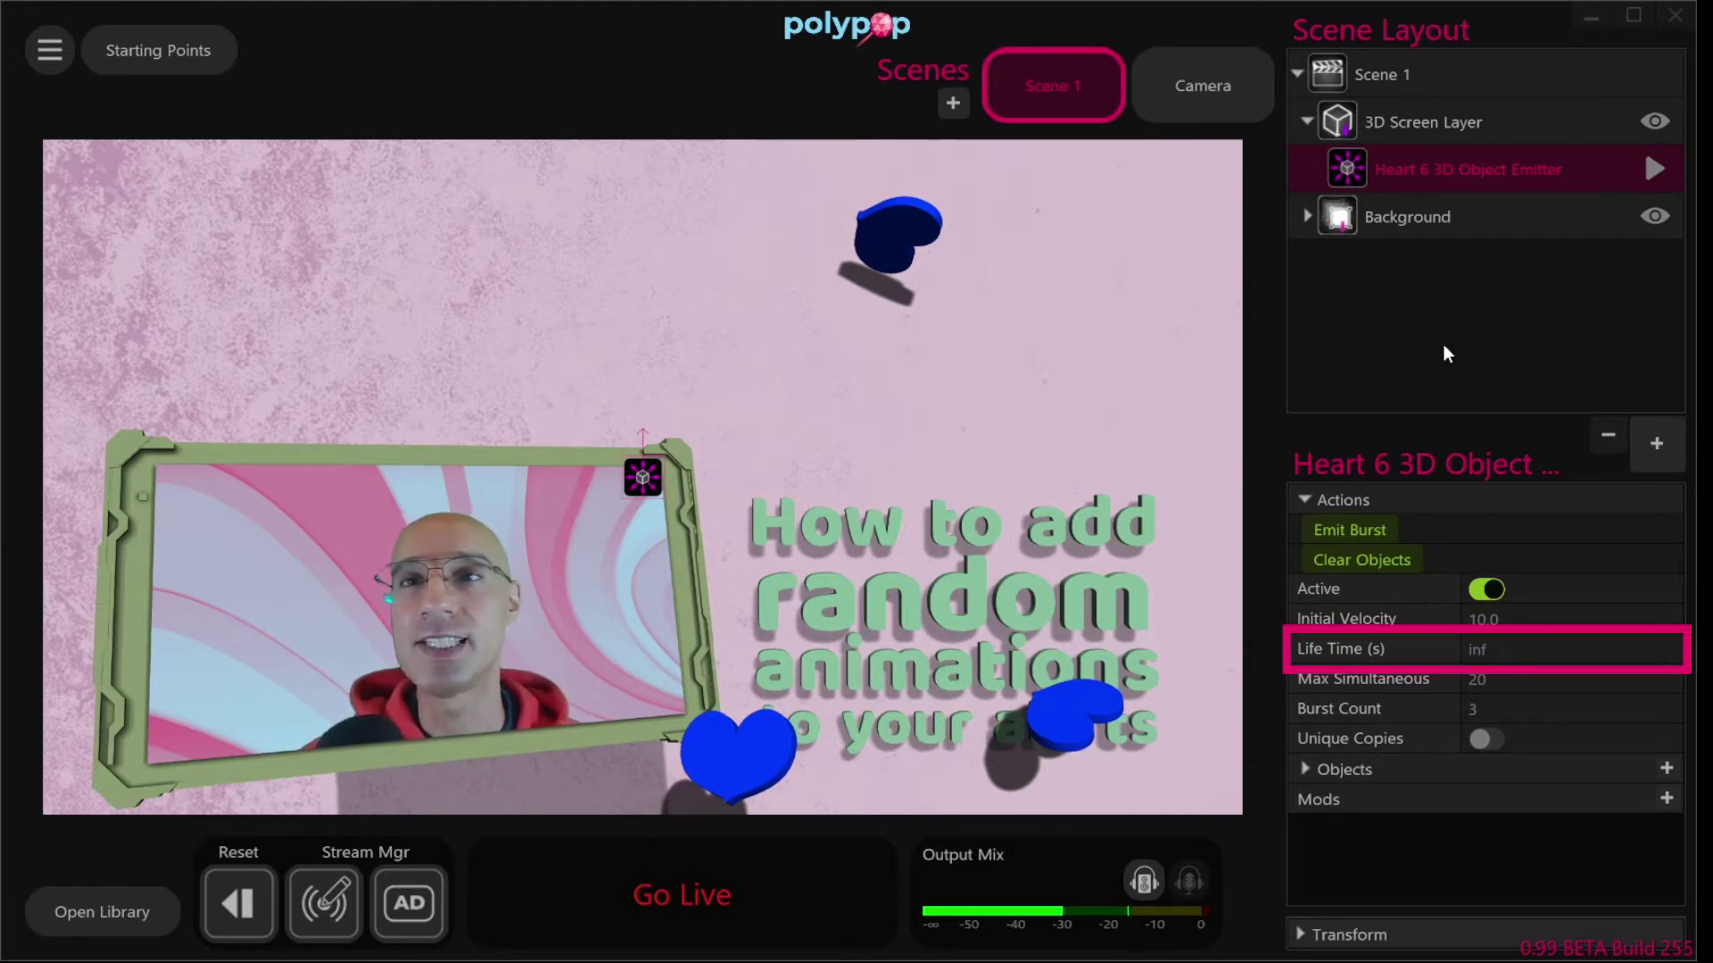
left_click(1499, 652)
type("5")
key("Return")
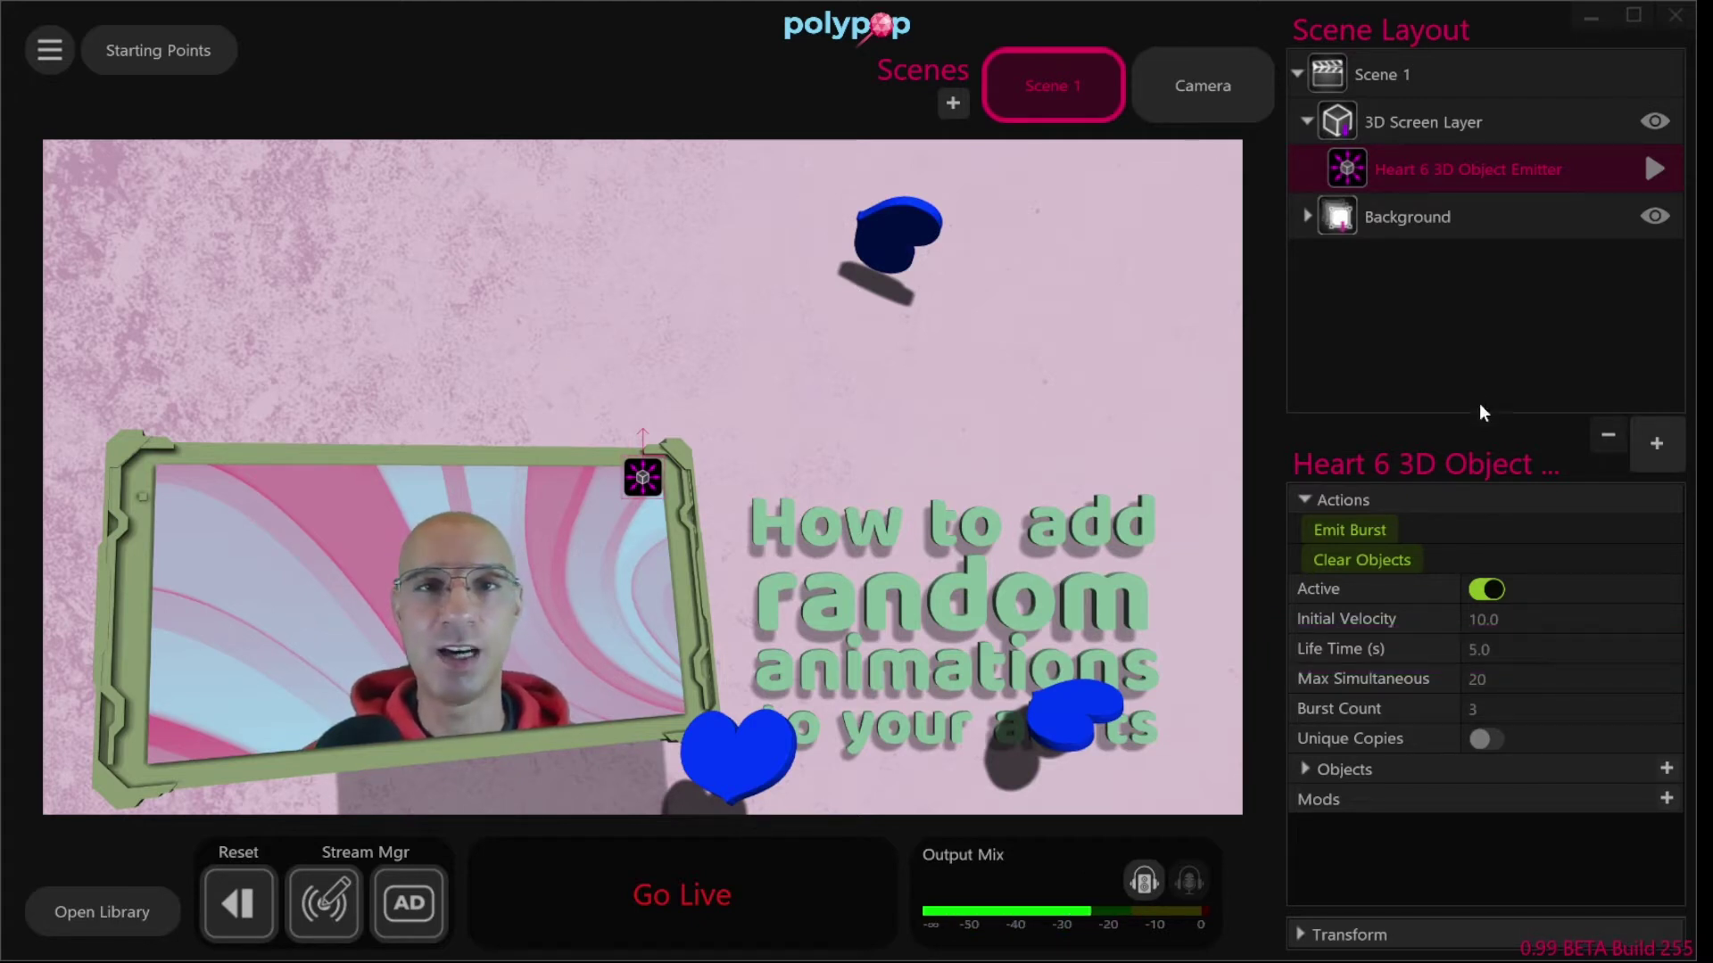
left_click(1403, 564)
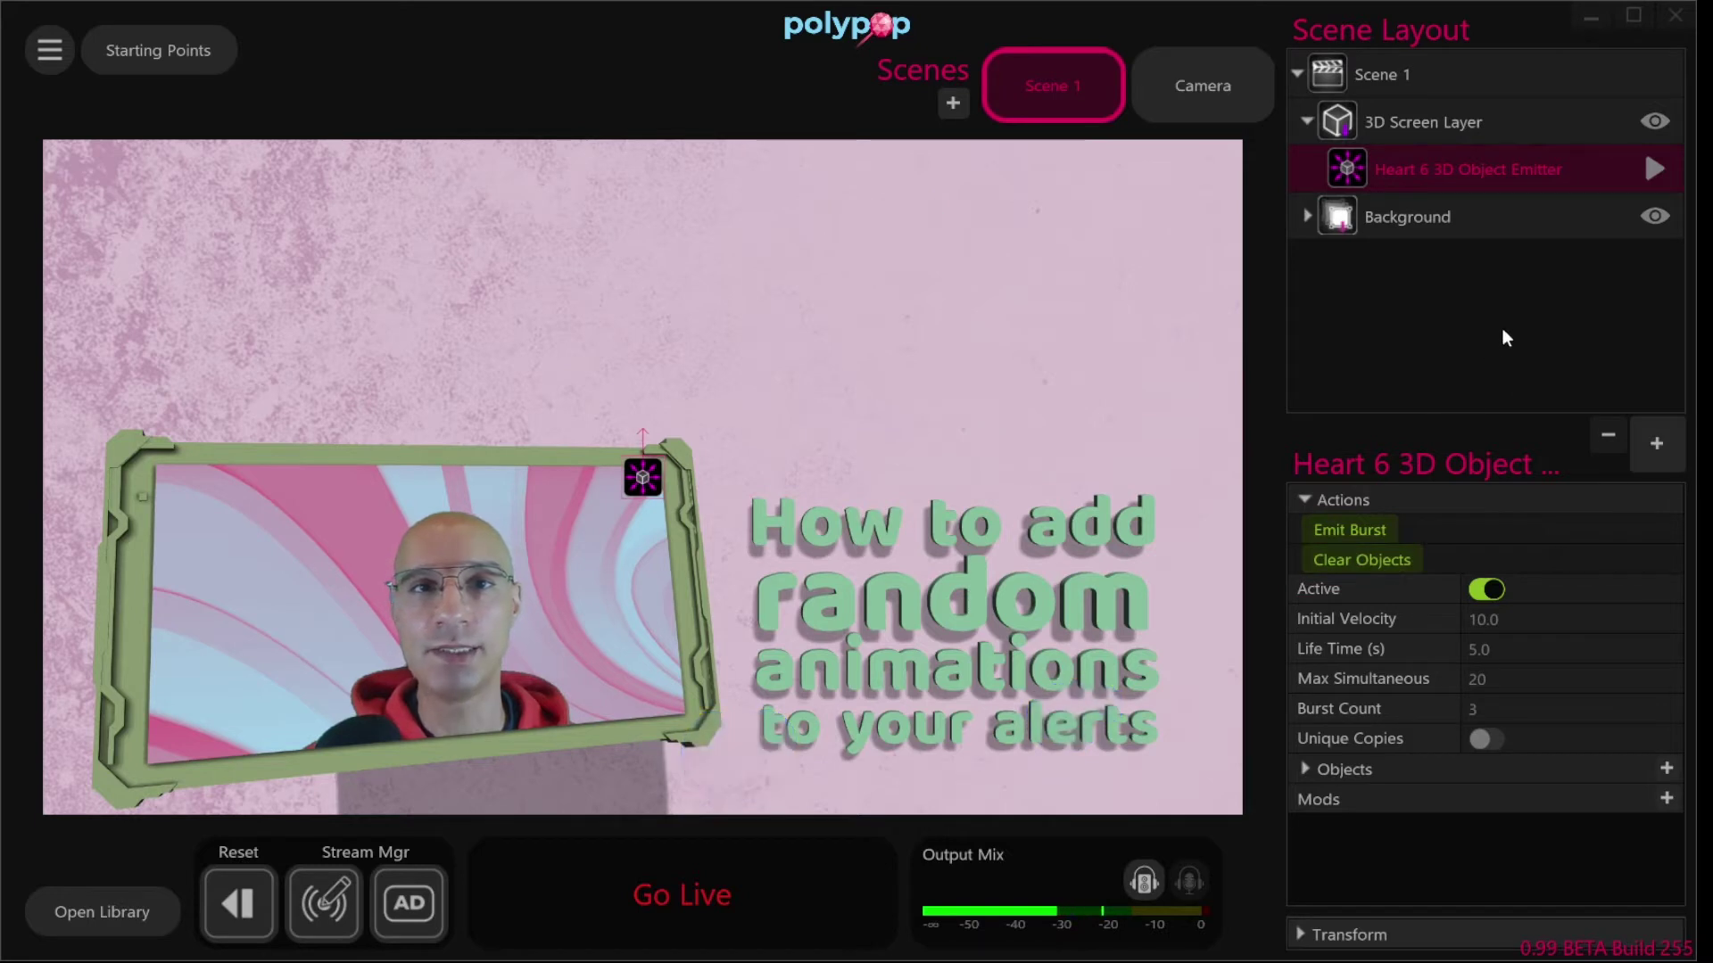
left_click(1381, 533)
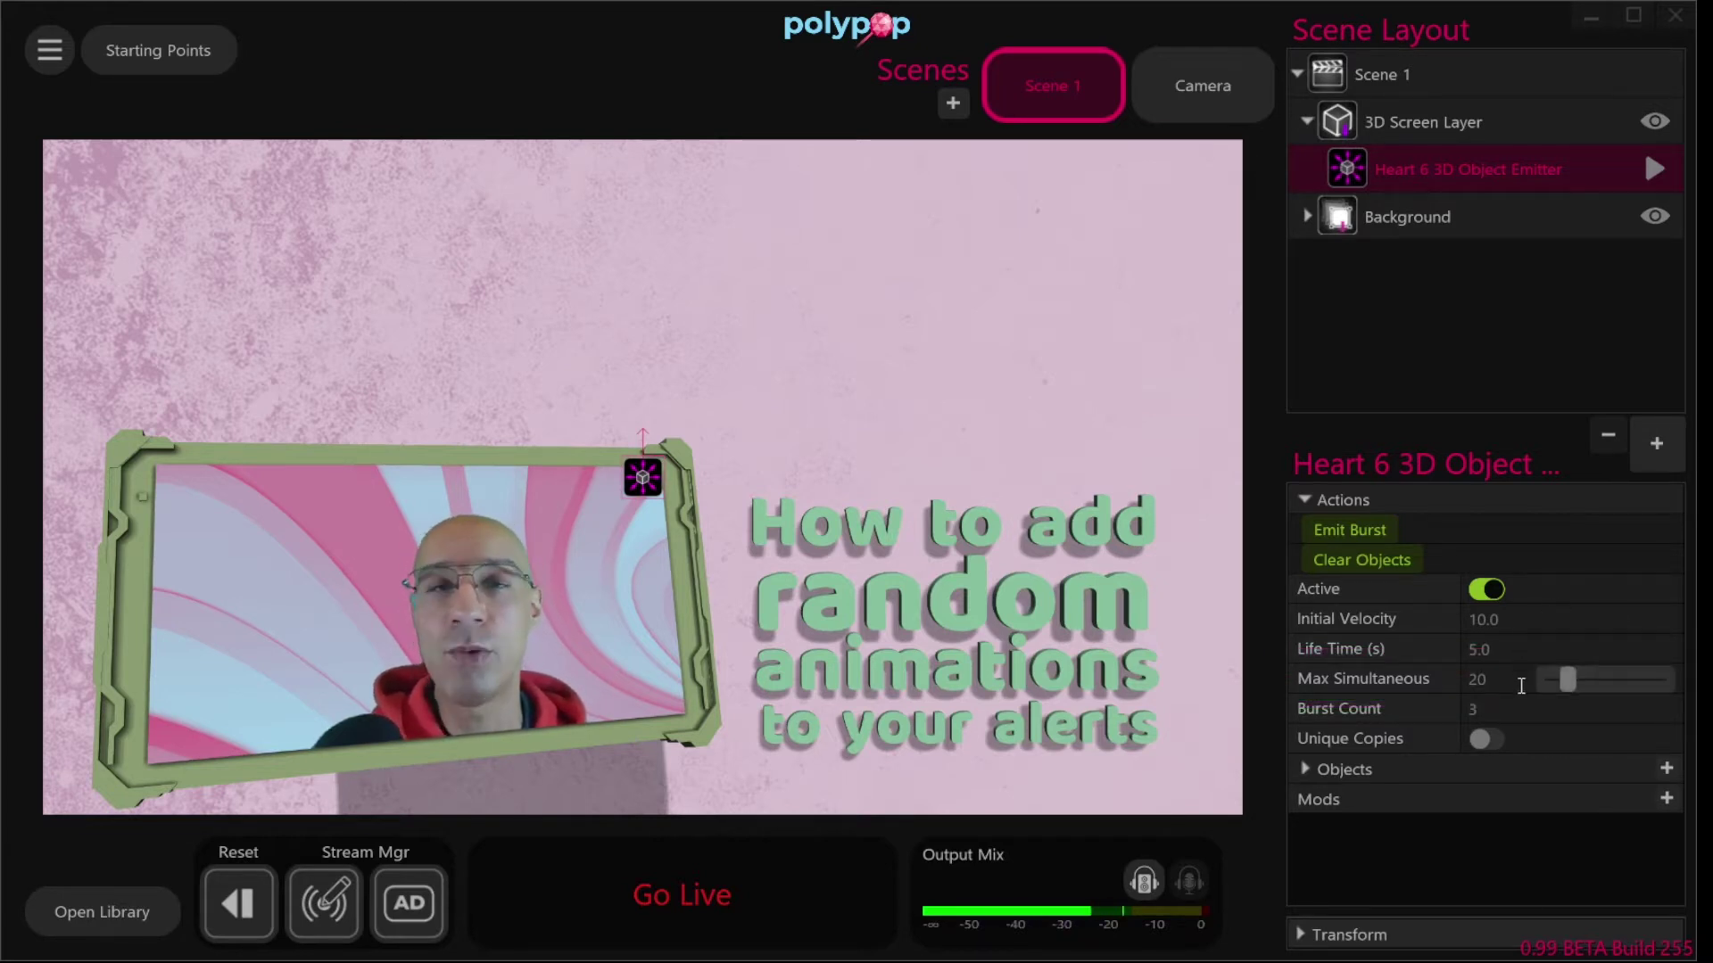
Set the emitter's Max Simultaneous to 30 and its Burst Count to 10
left_click(1506, 689)
type("30")
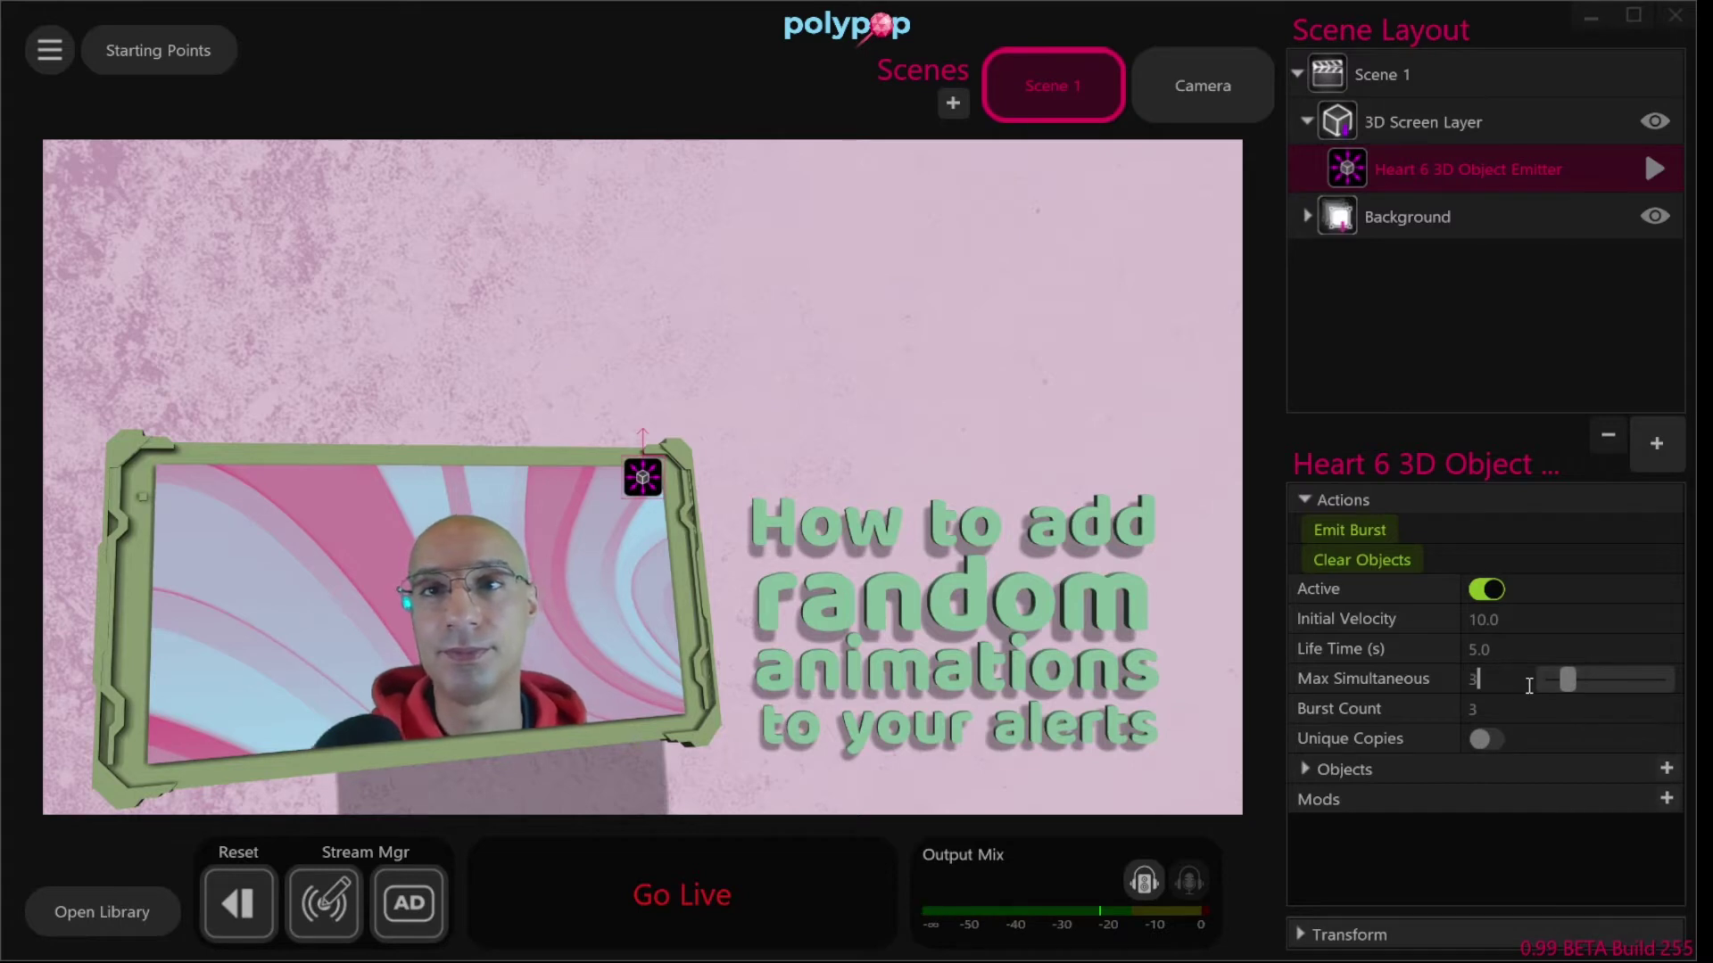
key("Return")
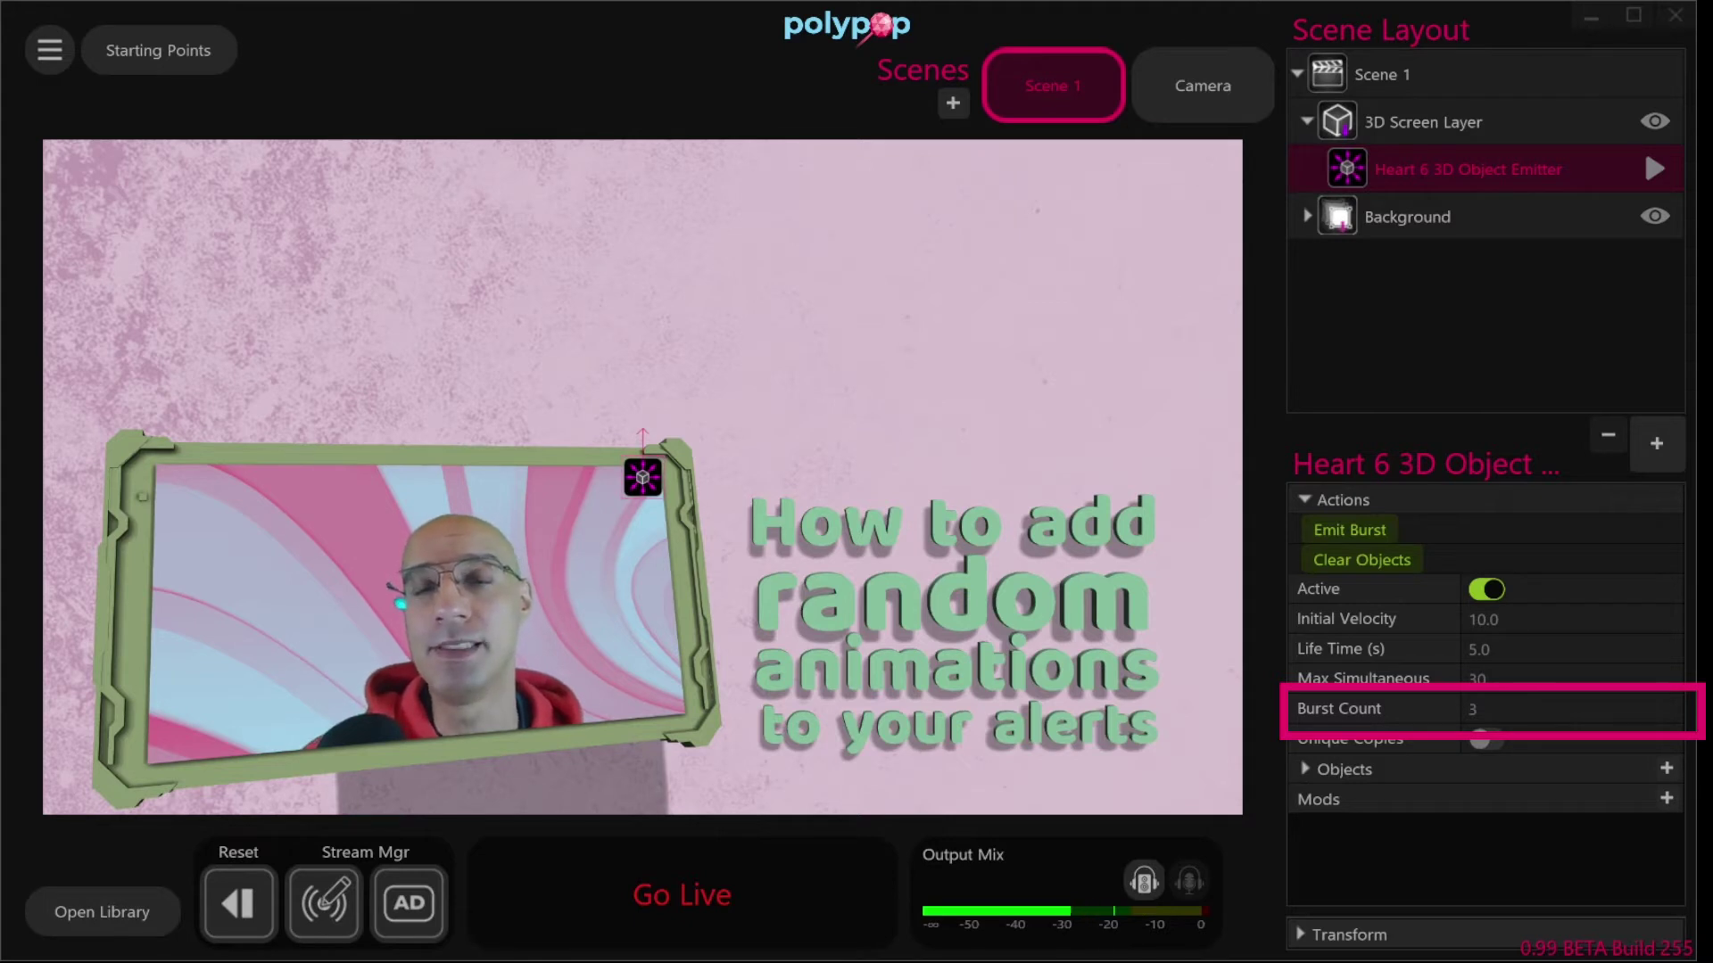
mouse_move(1499, 714)
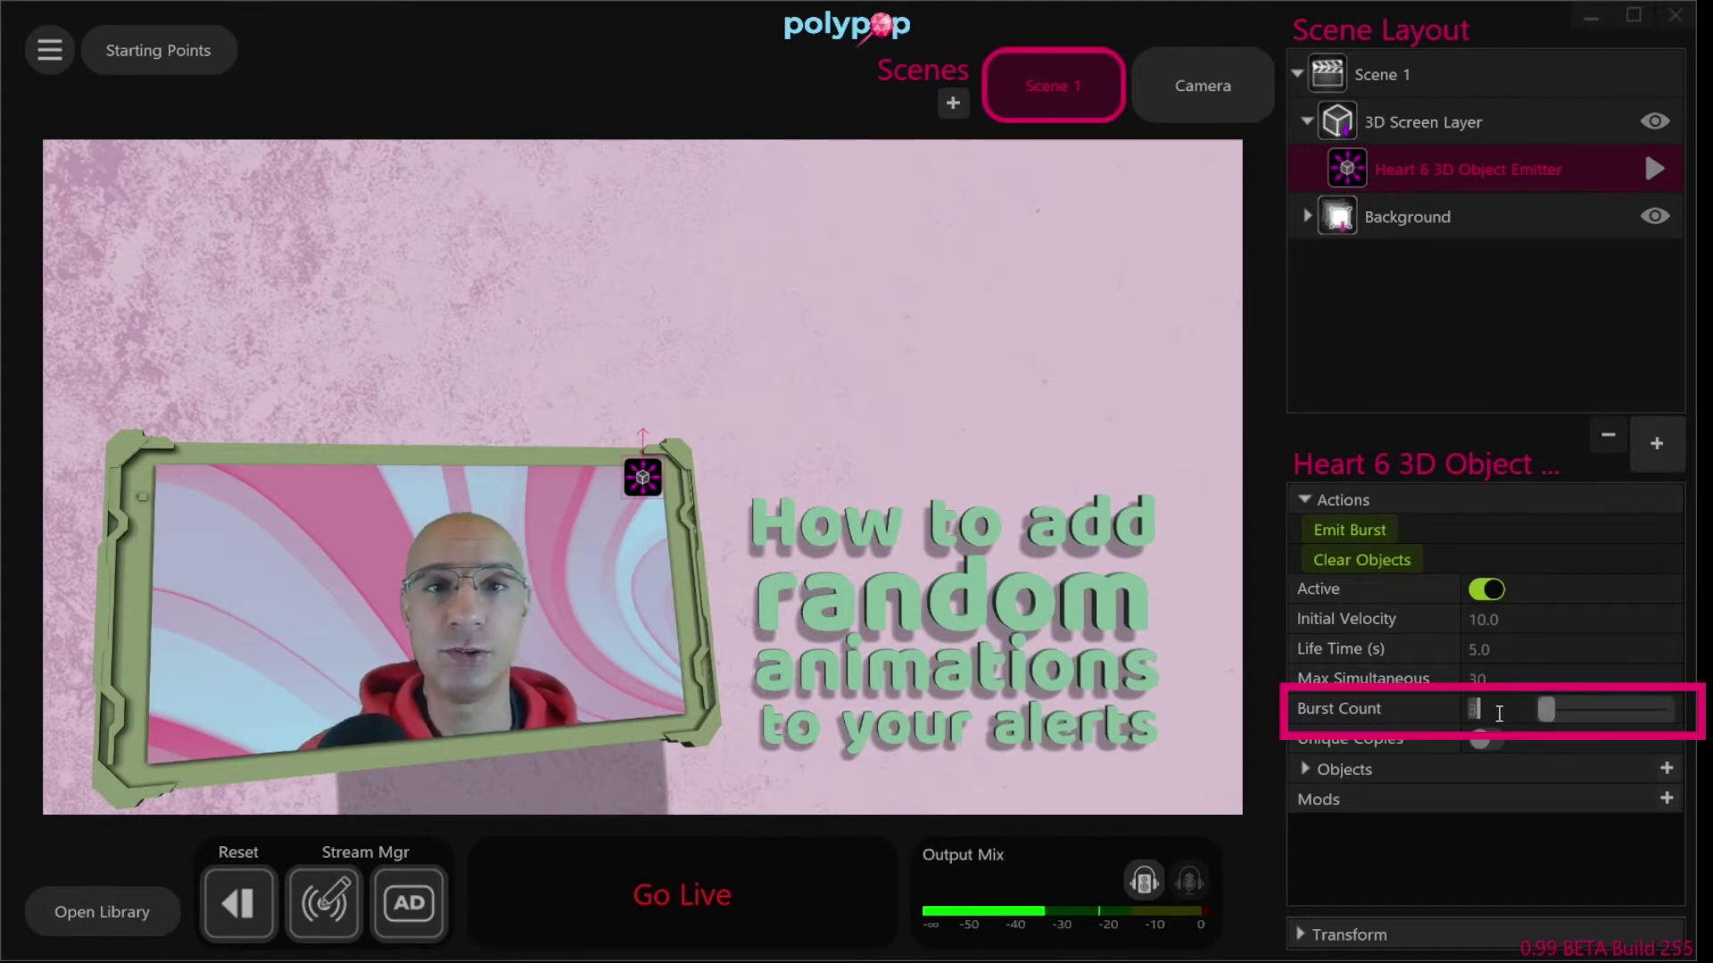
type("10")
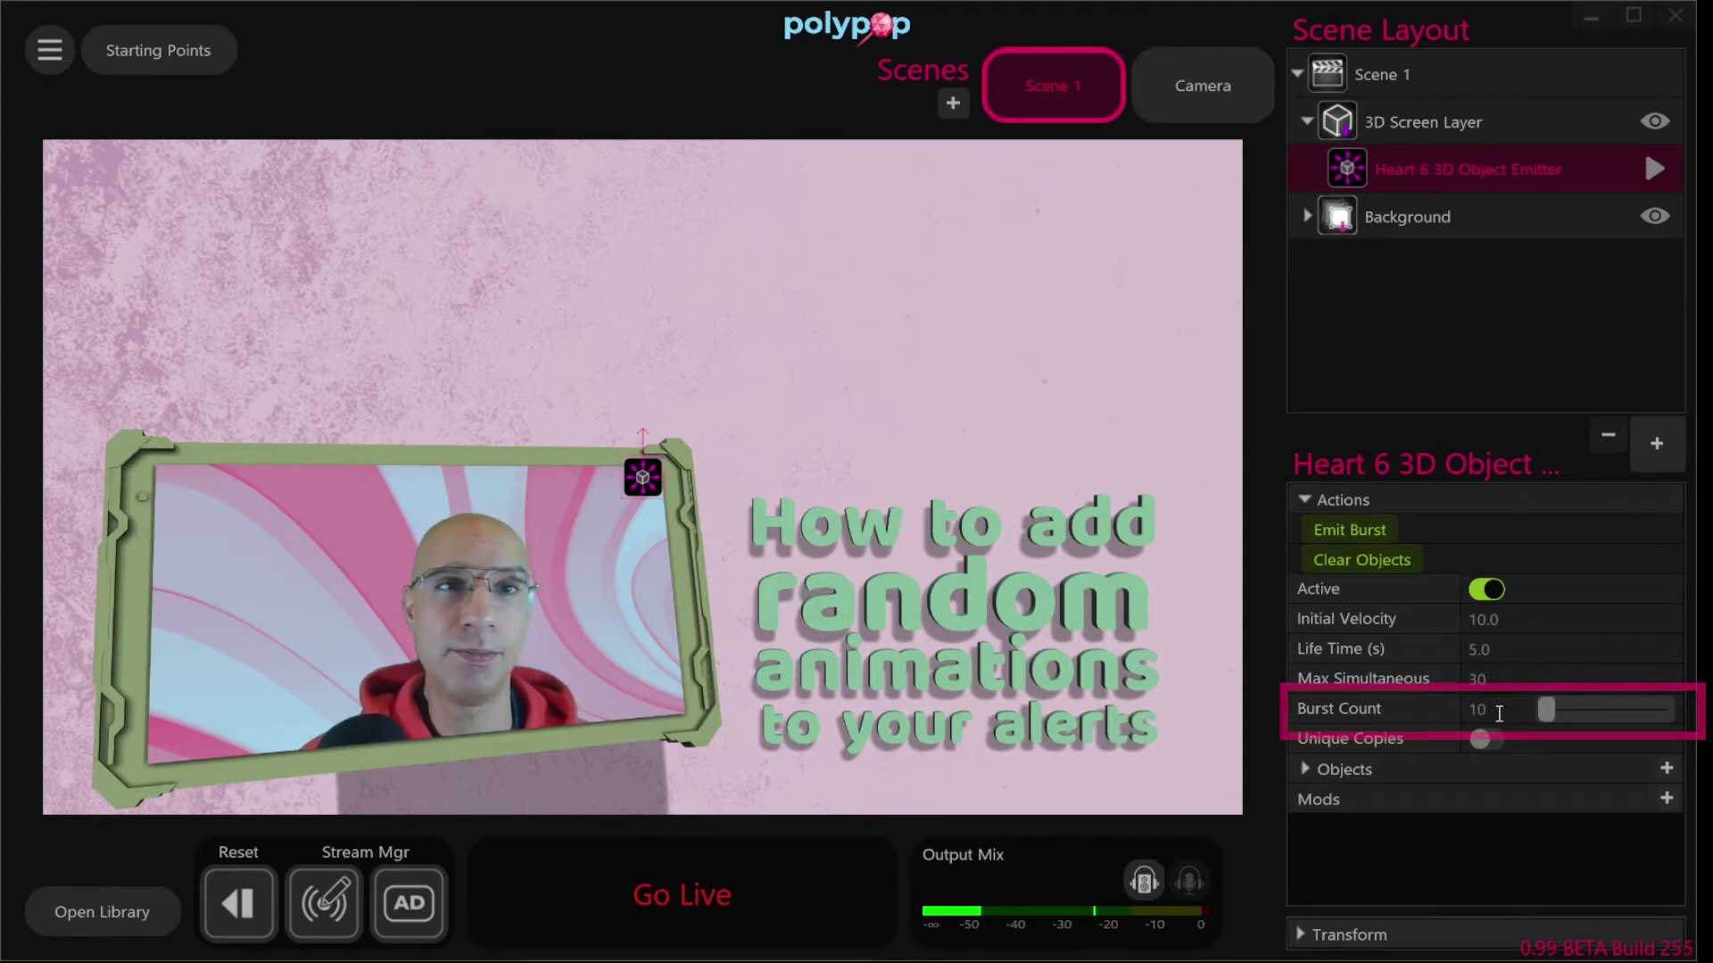
key("Return")
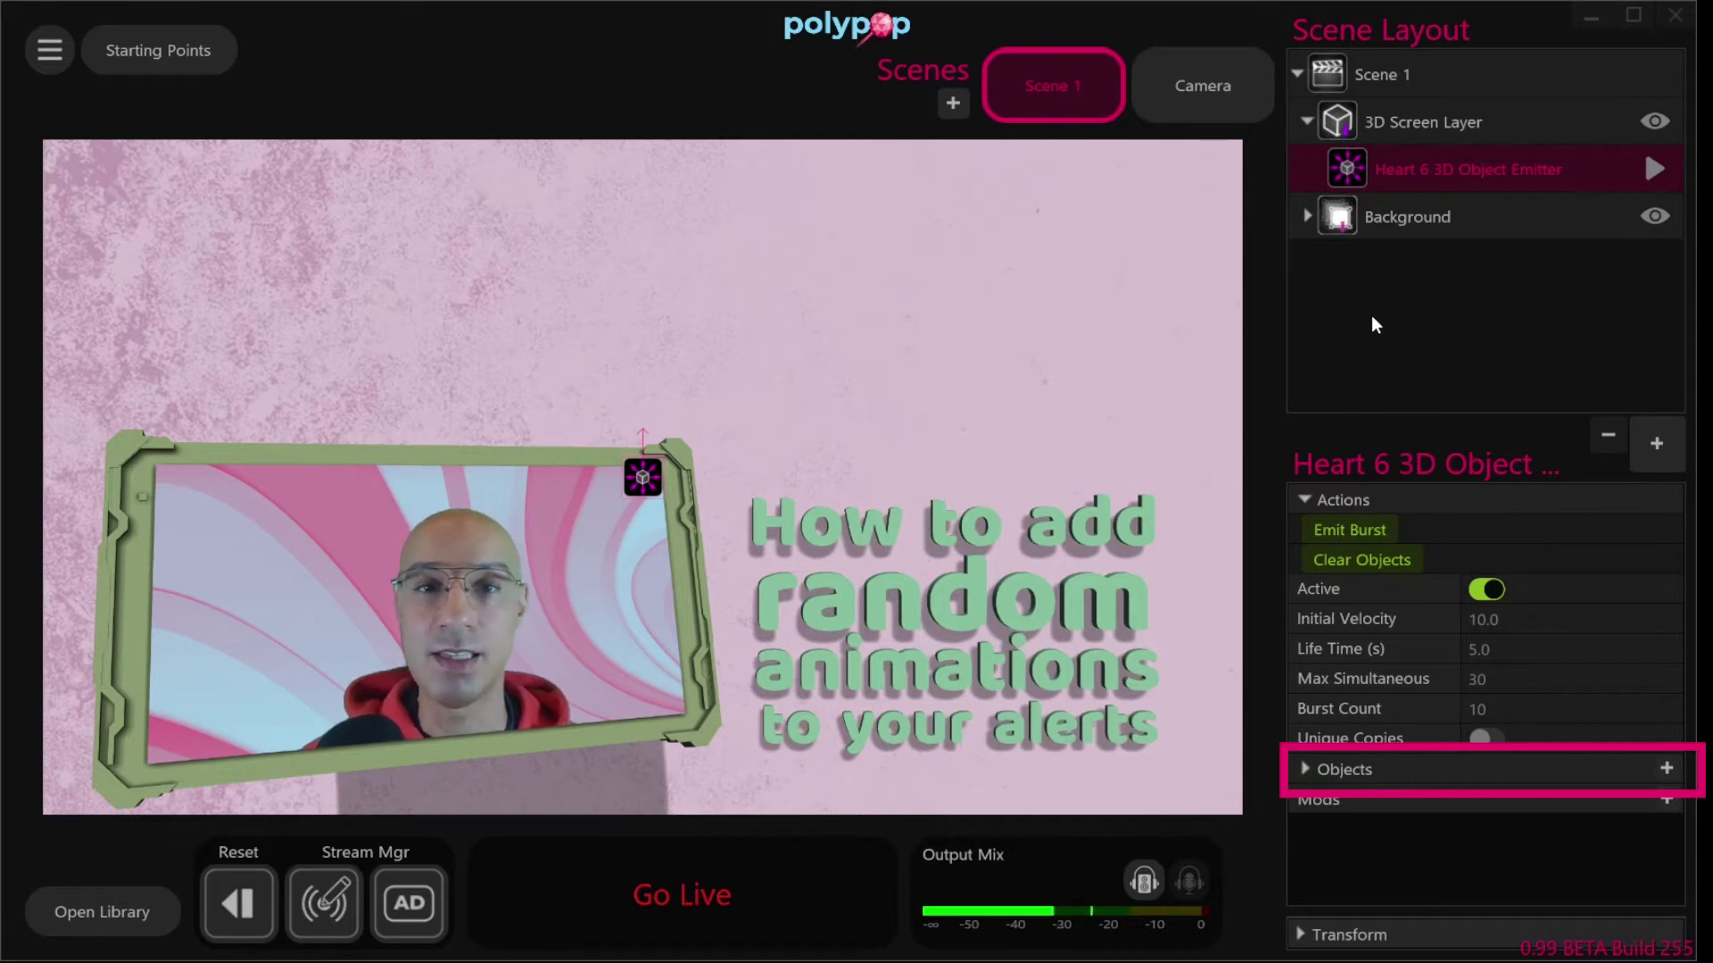
Examine the emitter's 3D object settings, including its source, material color, transform scale and available mods
left_click(1304, 771)
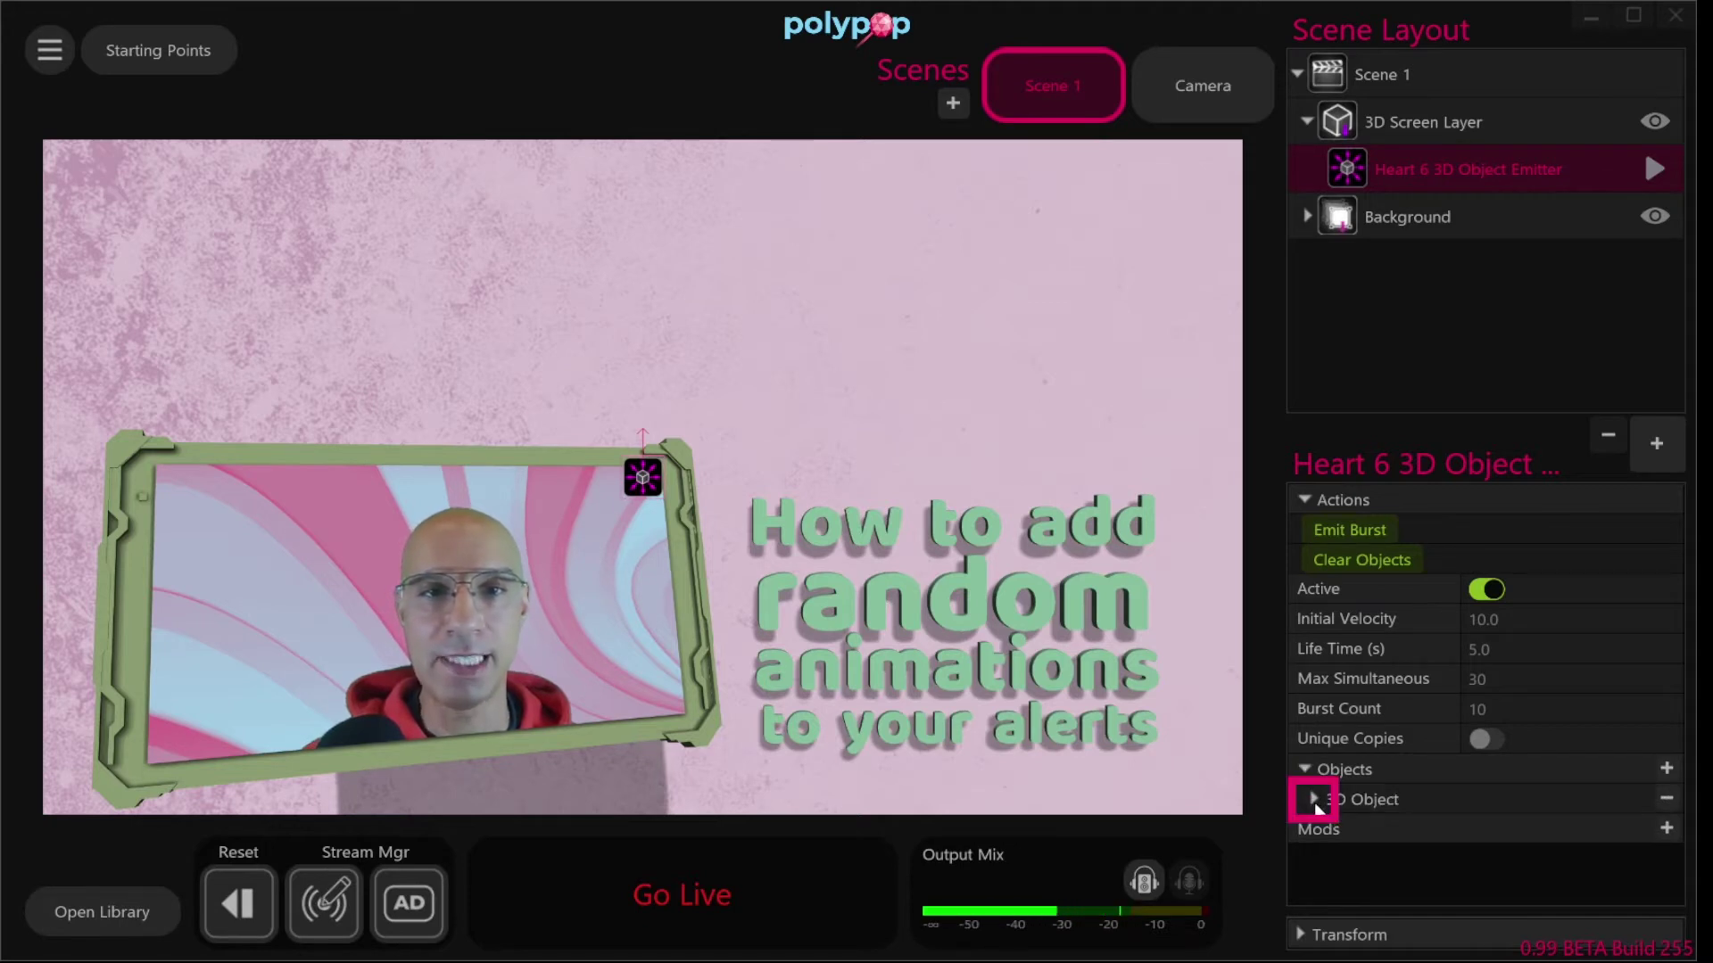
left_click(1314, 801)
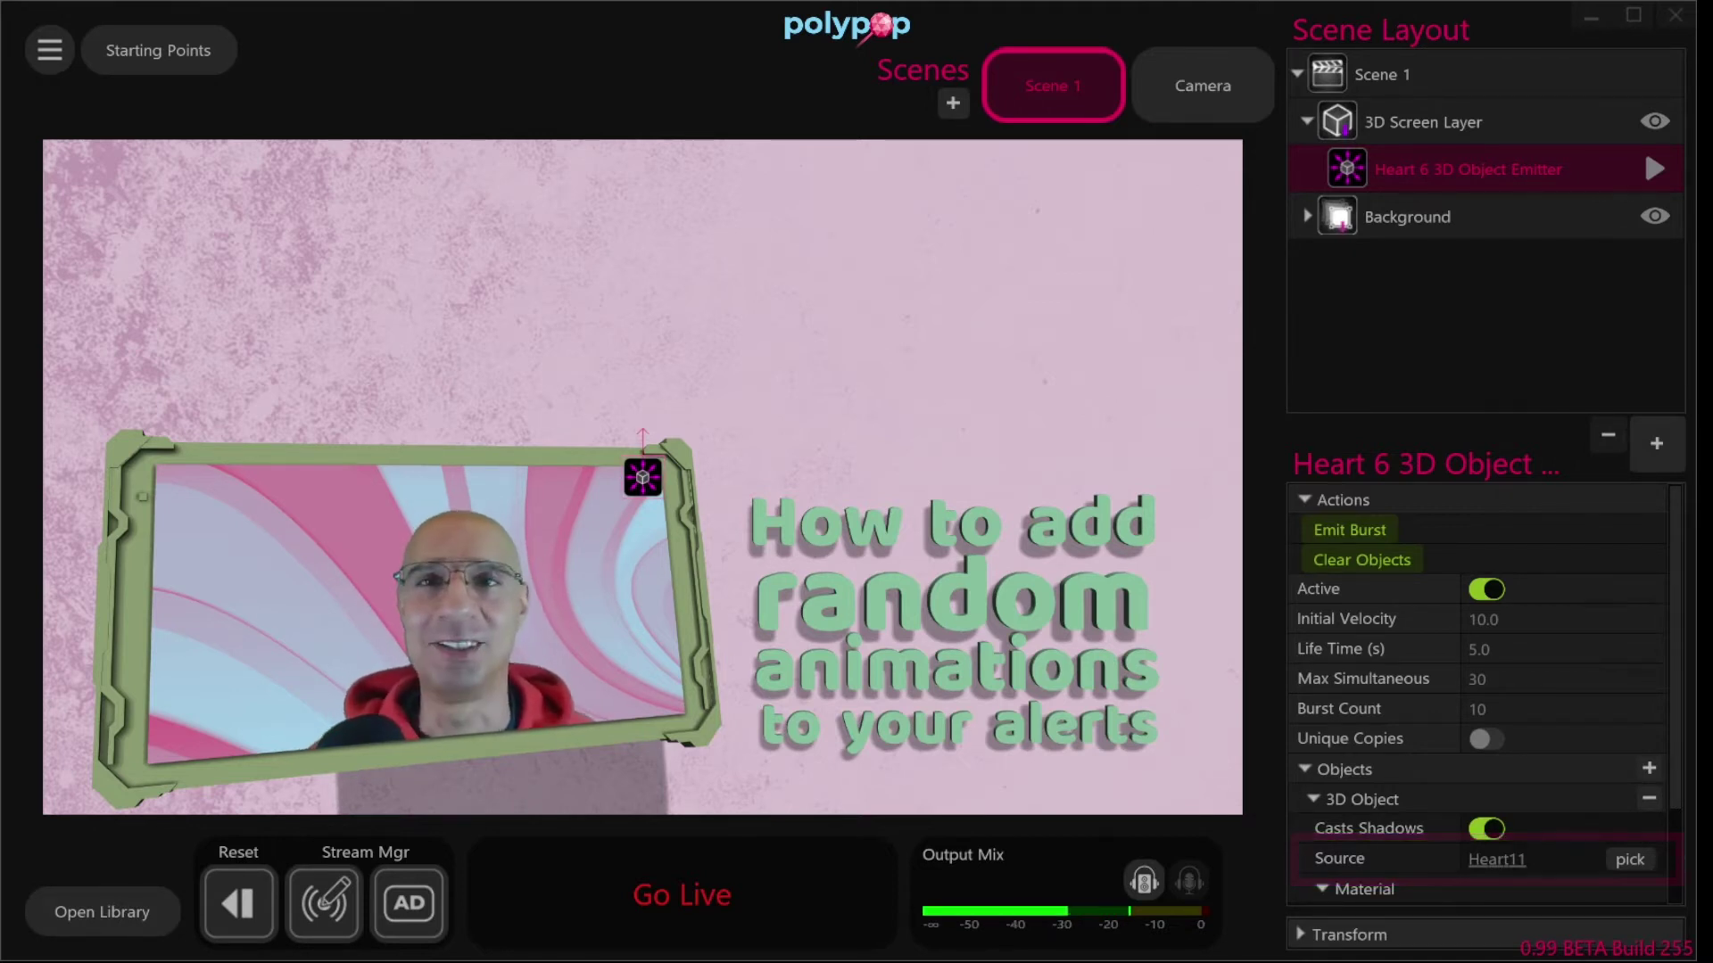
left_click_drag(1674, 506, 1665, 647)
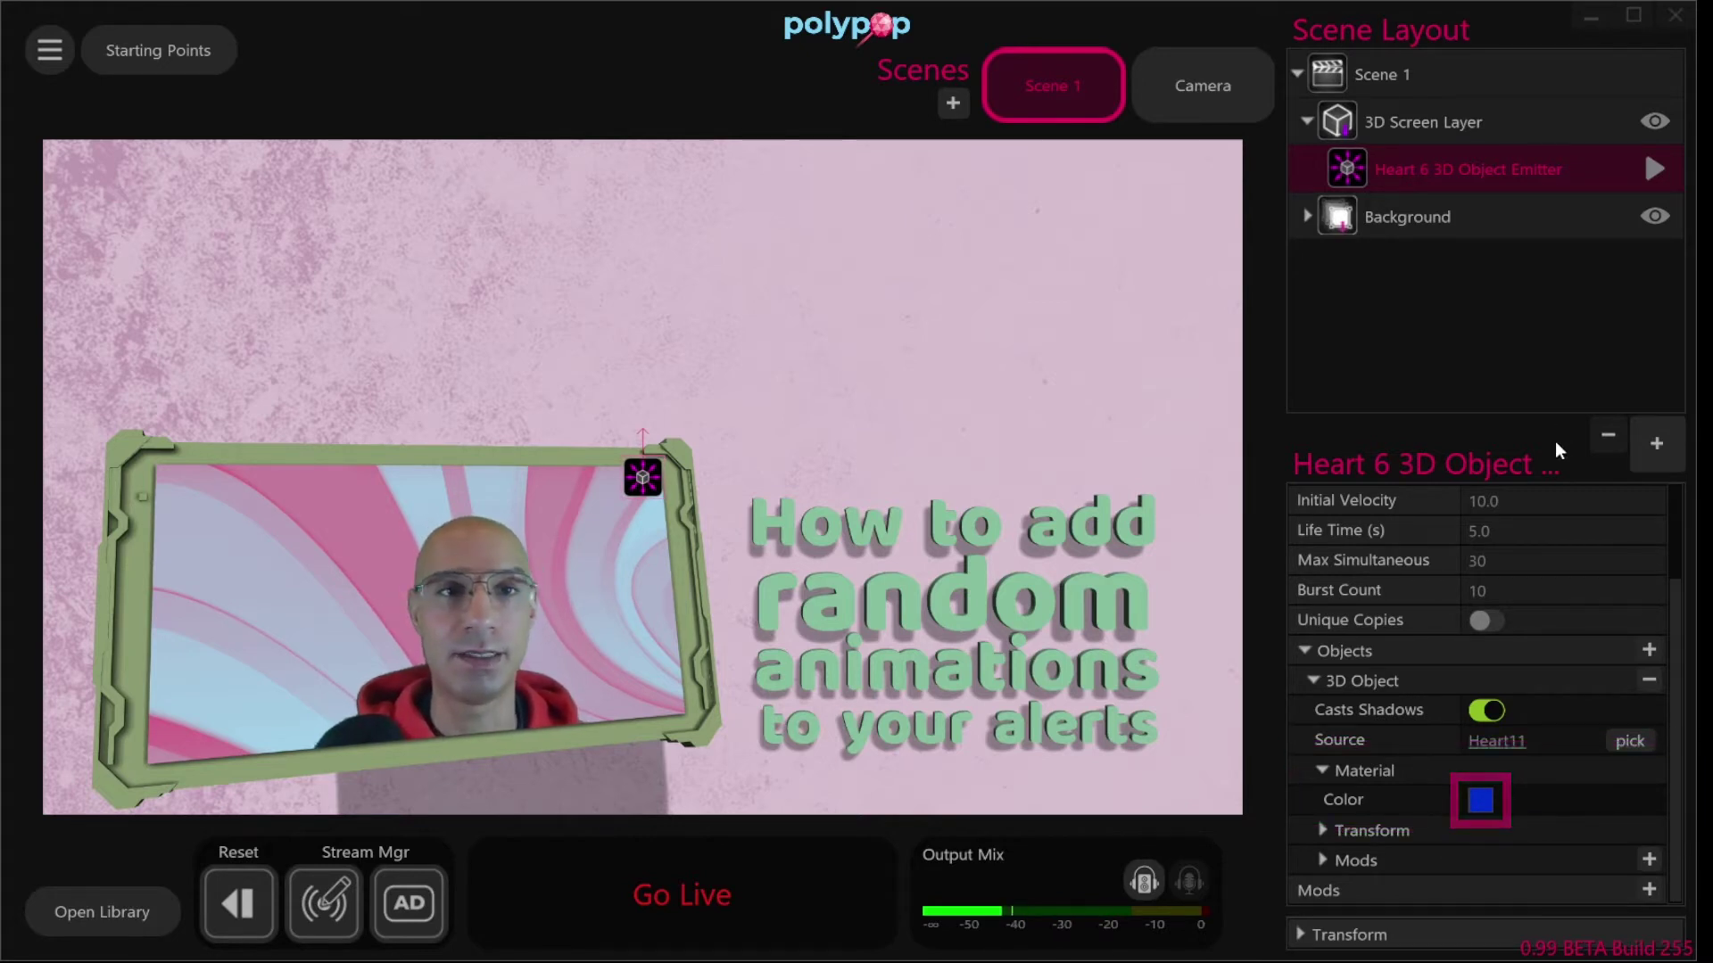
left_click(1322, 831)
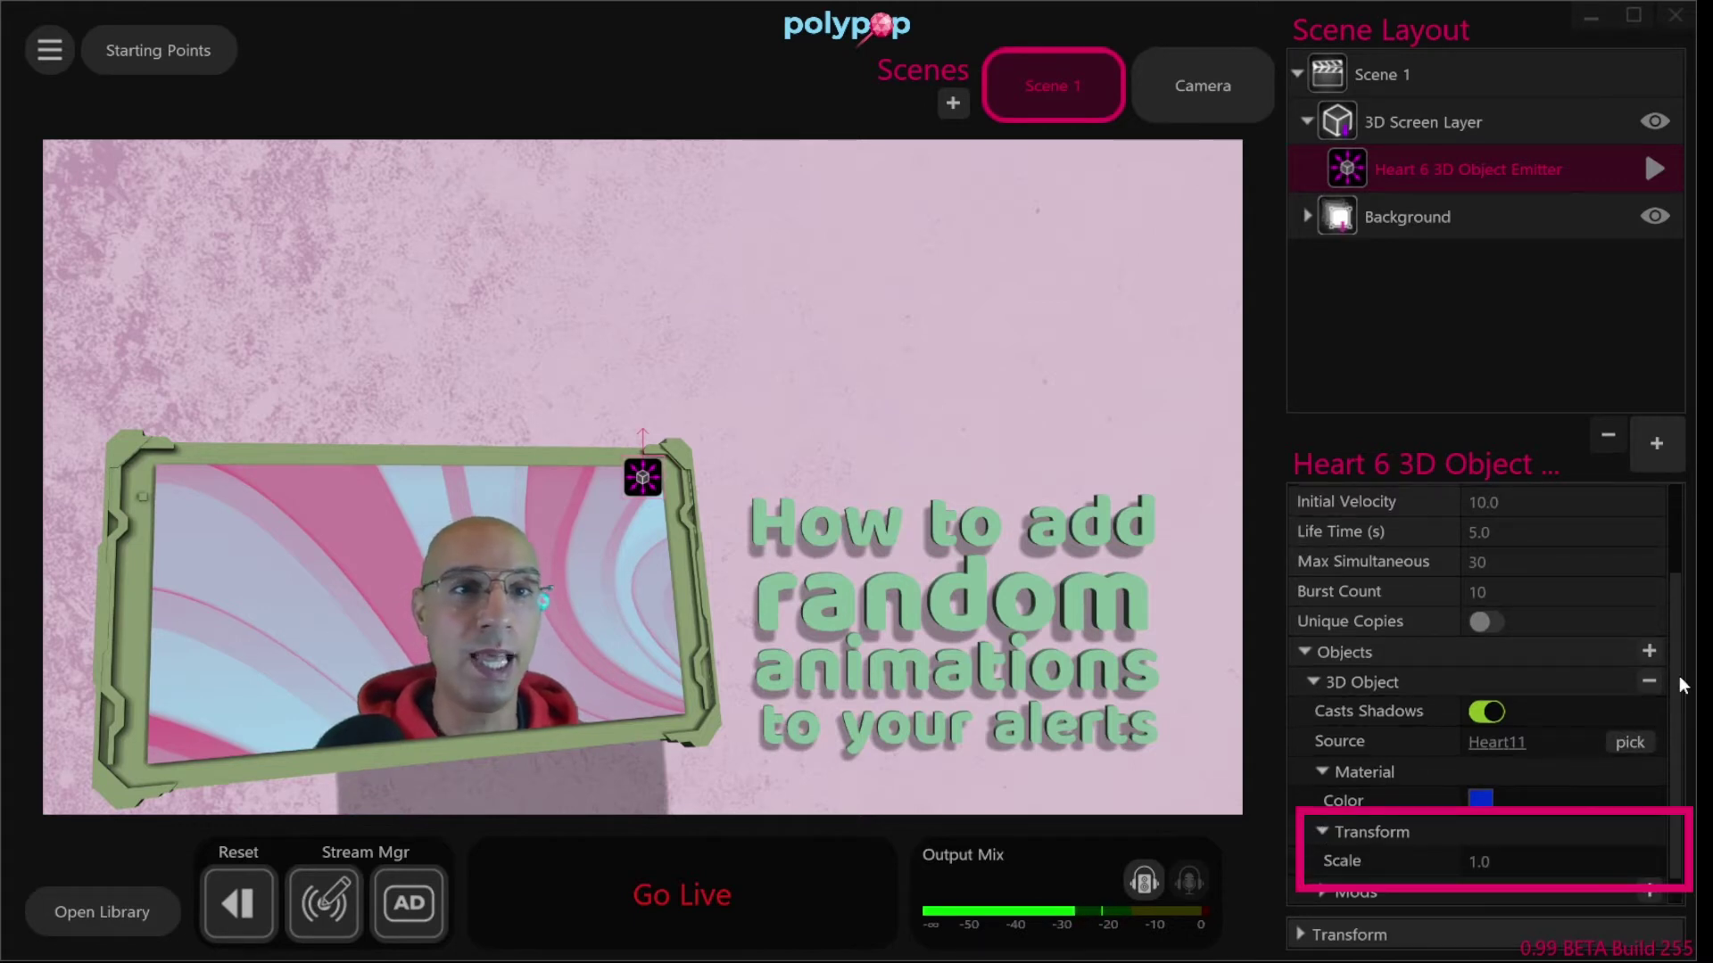
scroll(1679, 677, "down", 1)
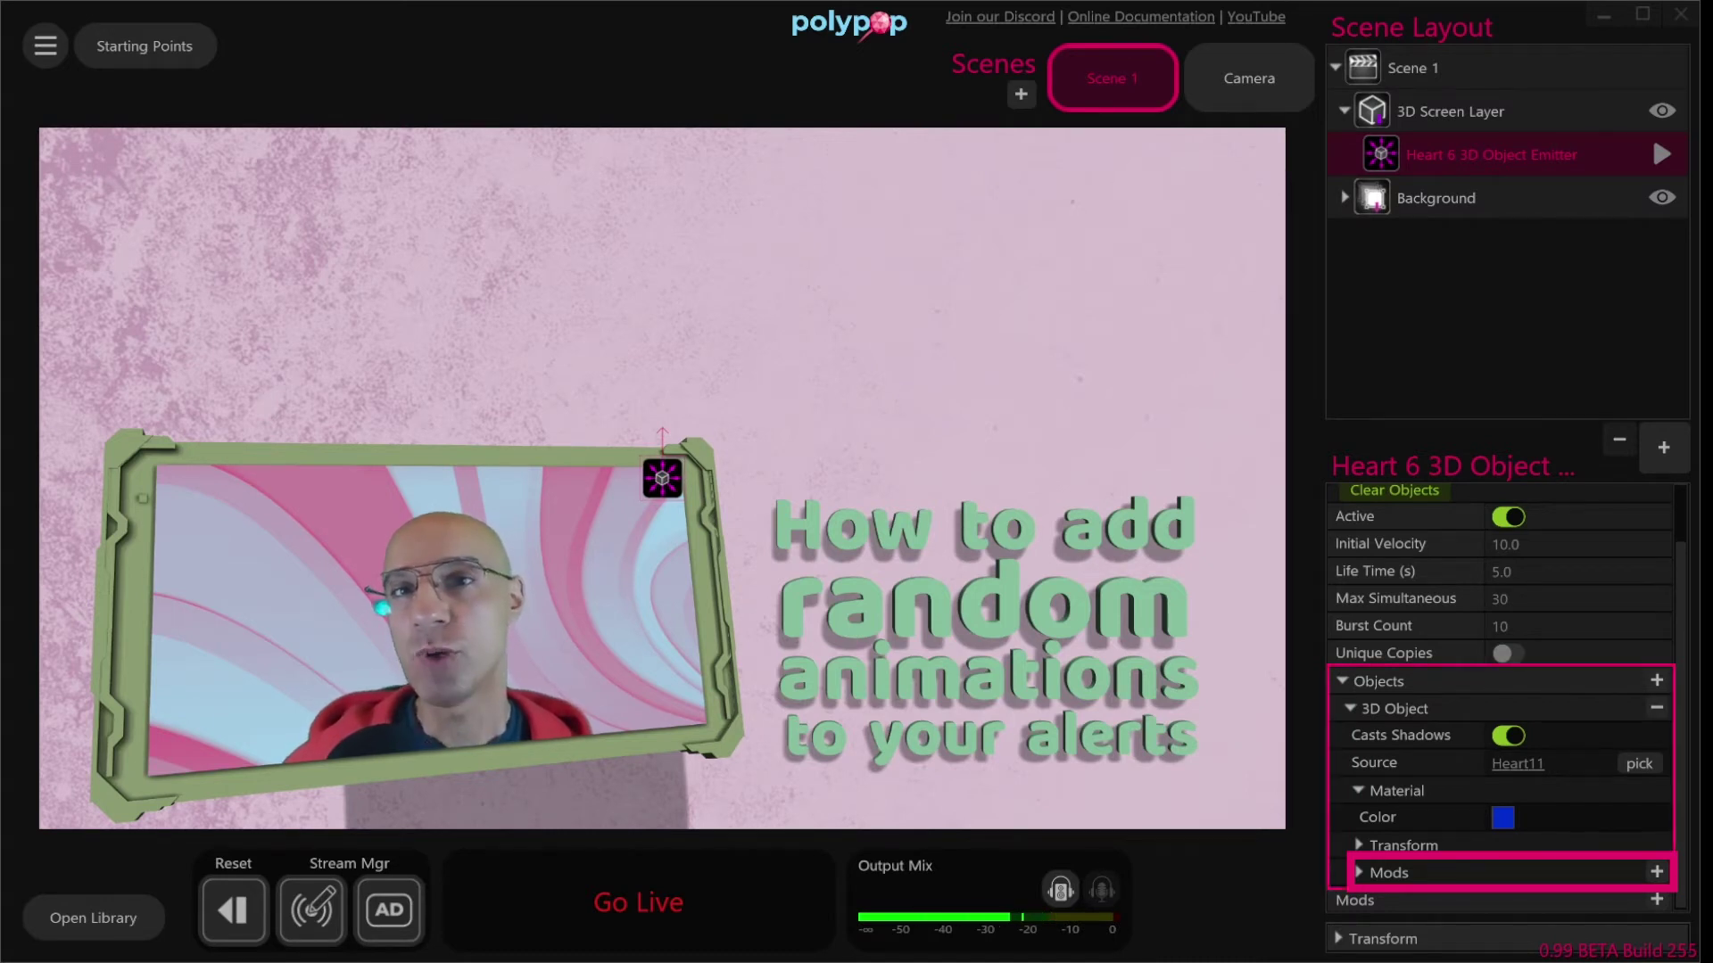
left_click(1658, 870)
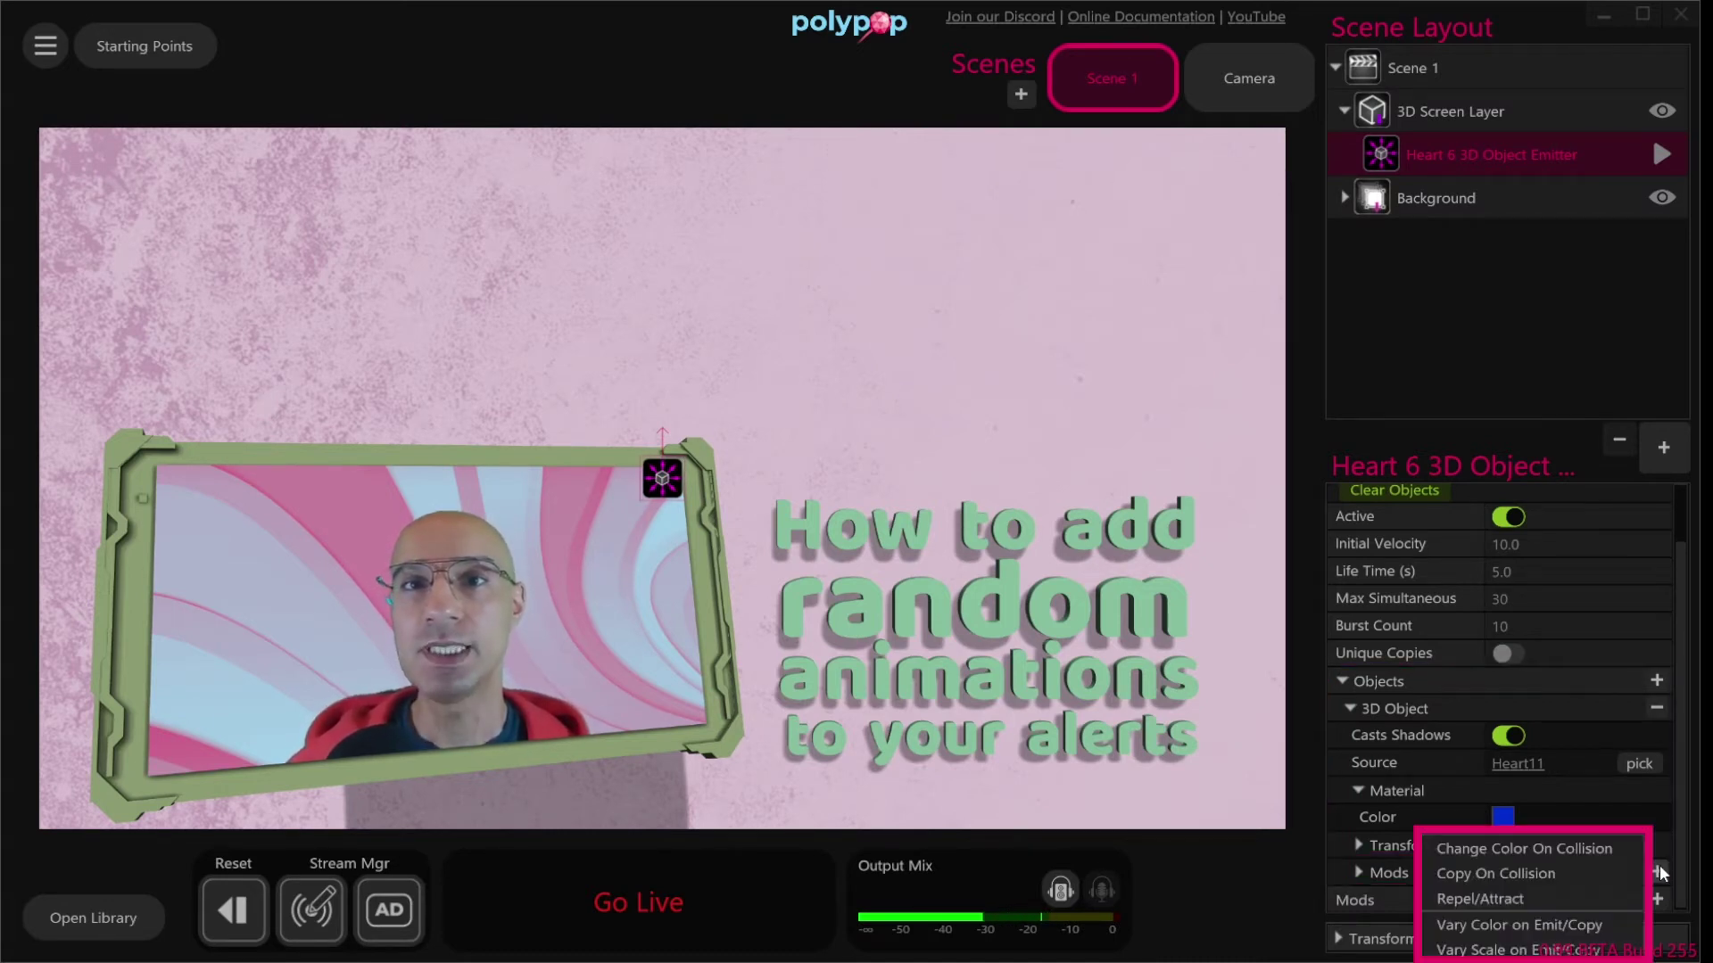
left_click(1629, 924)
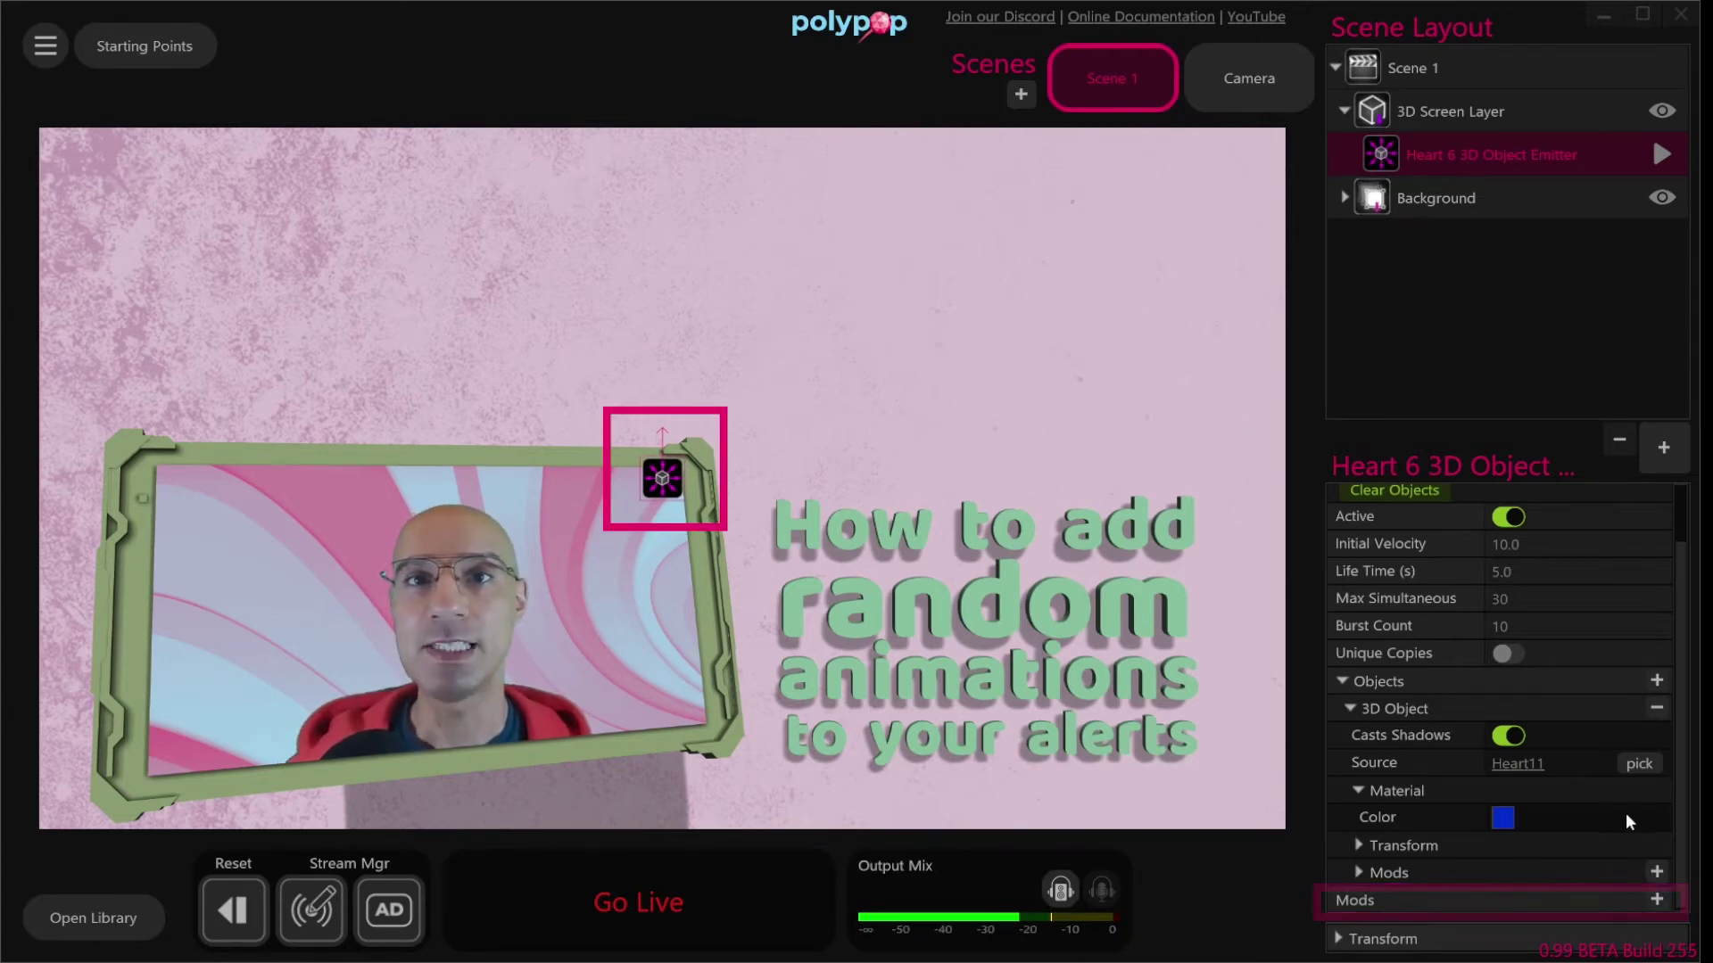
Try the Emit Continuously and Random Move mods on the heart emitter and view their settings
left_click(1660, 897)
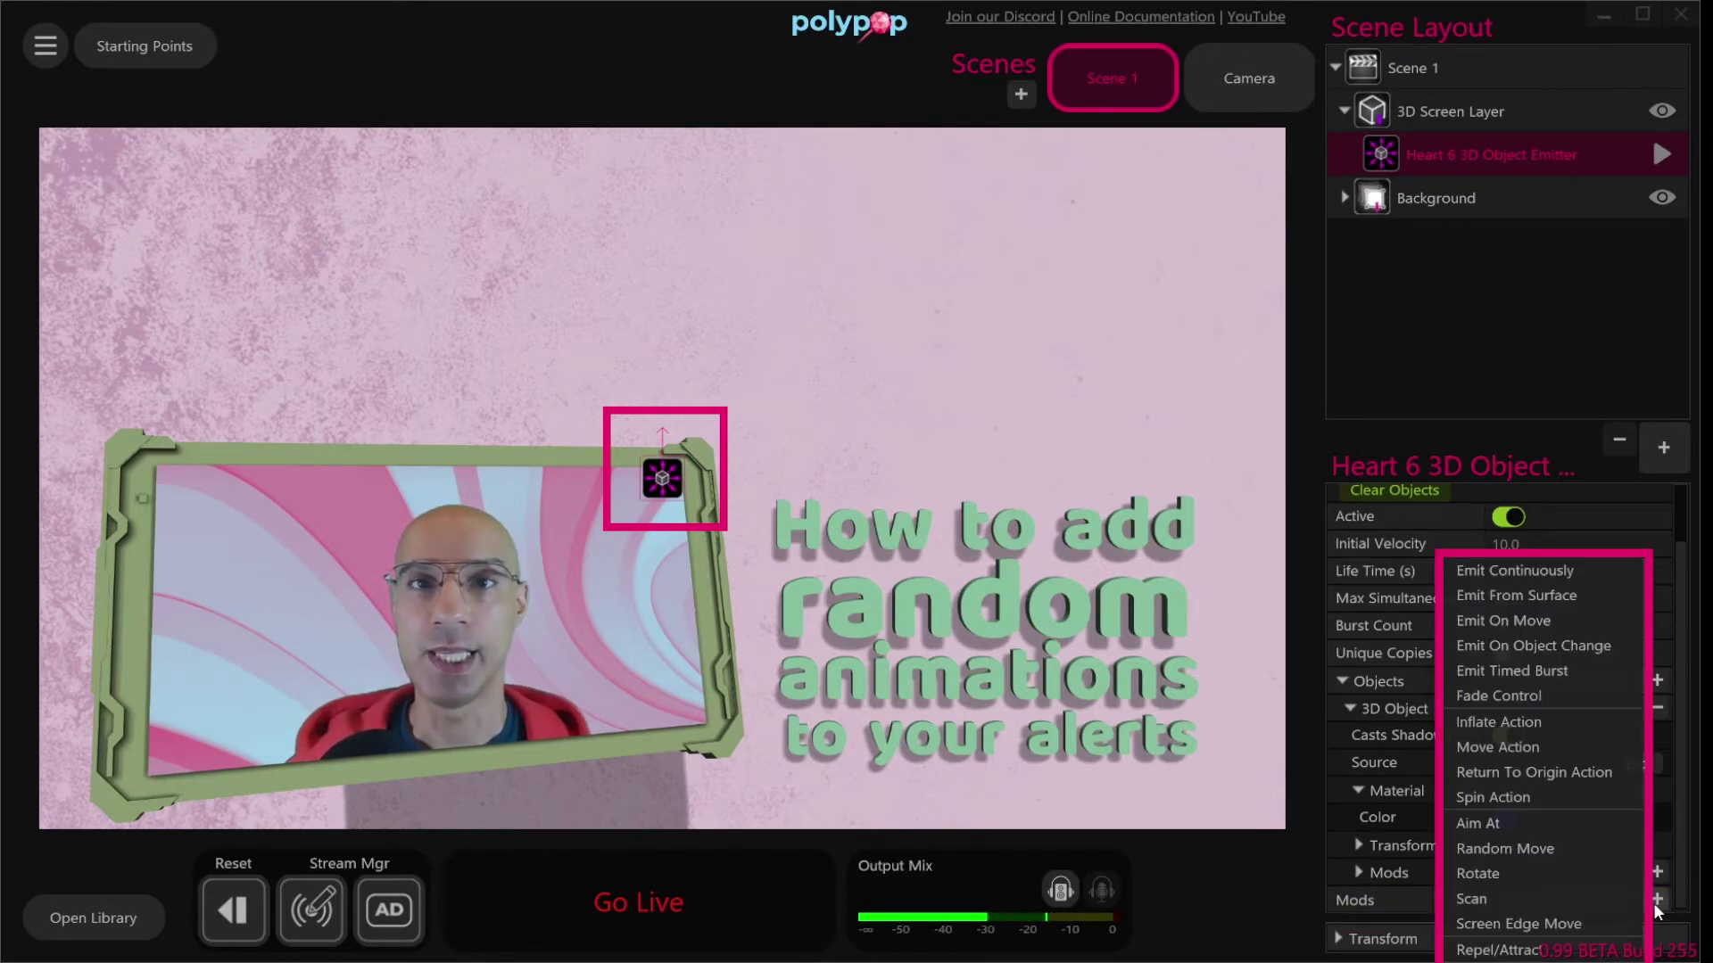
left_click(1626, 578)
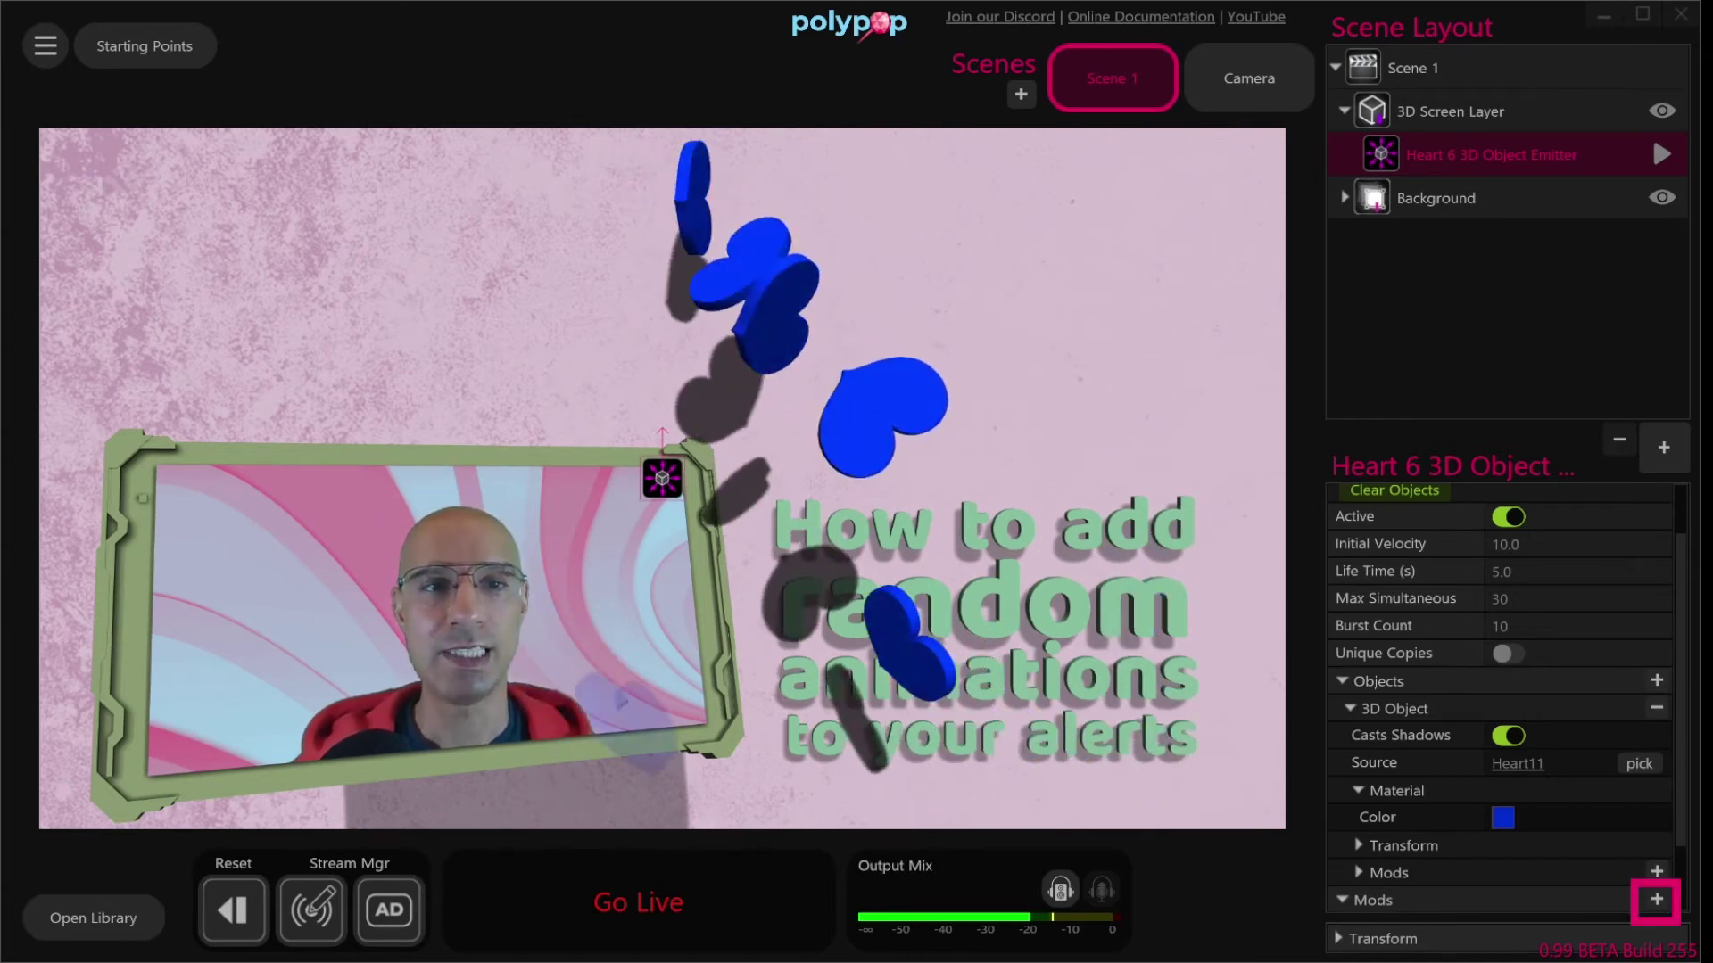
left_click(1656, 901)
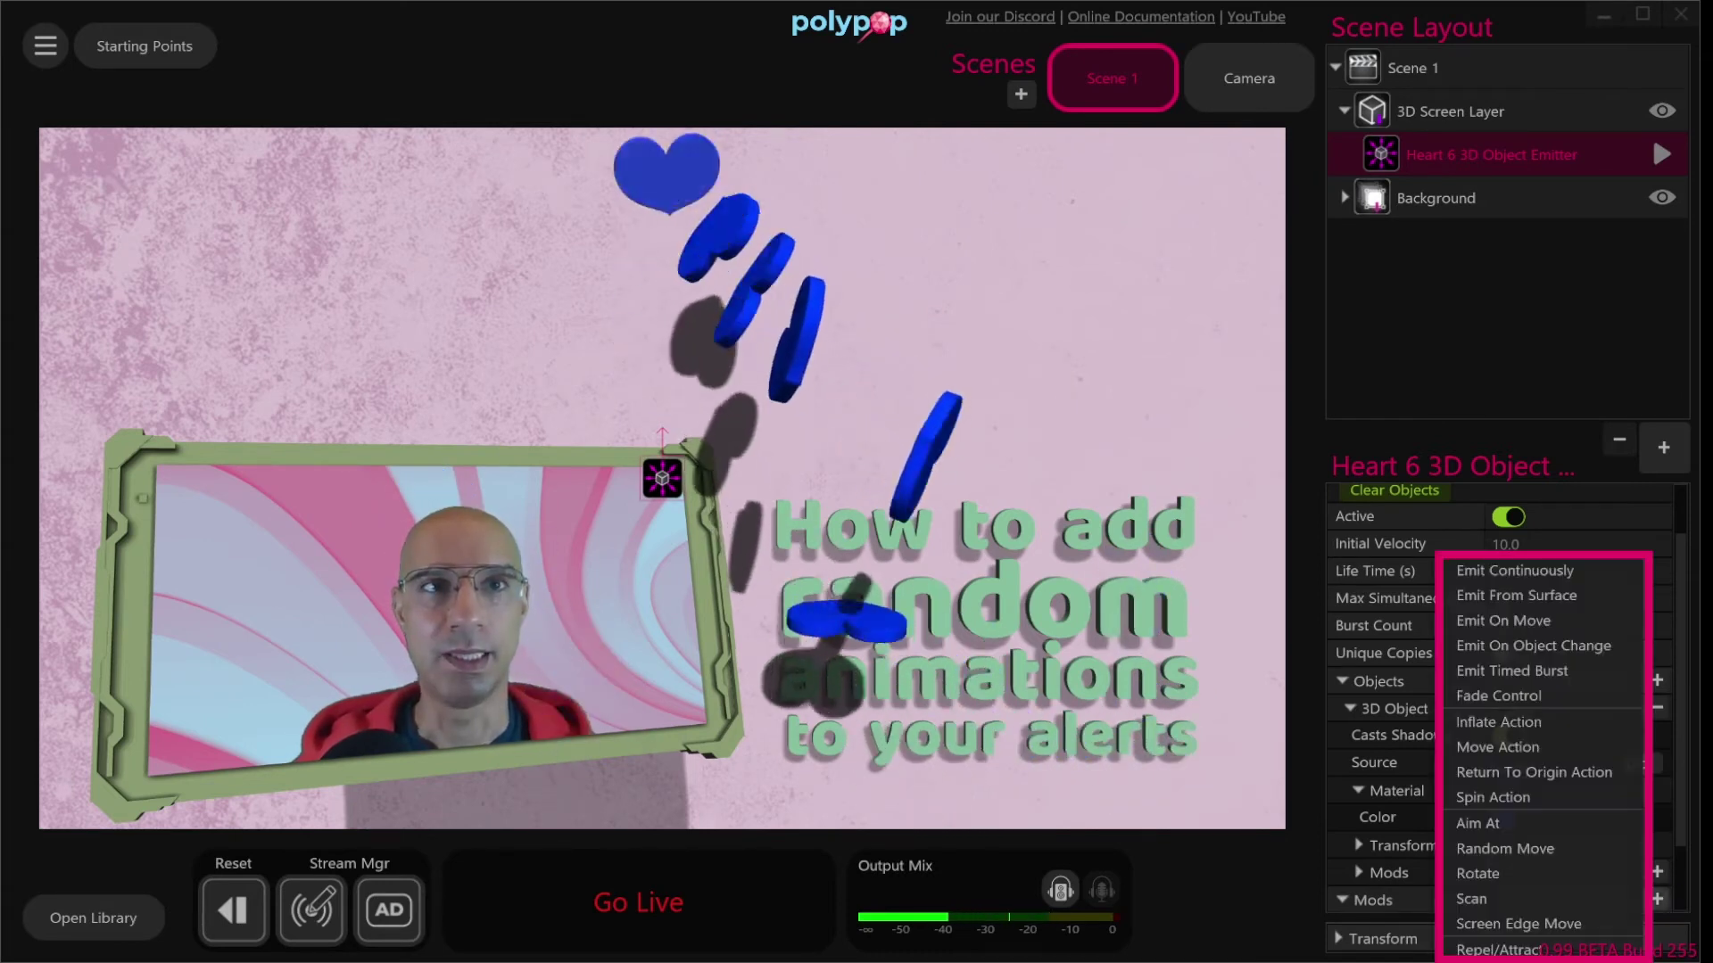
left_click(1597, 849)
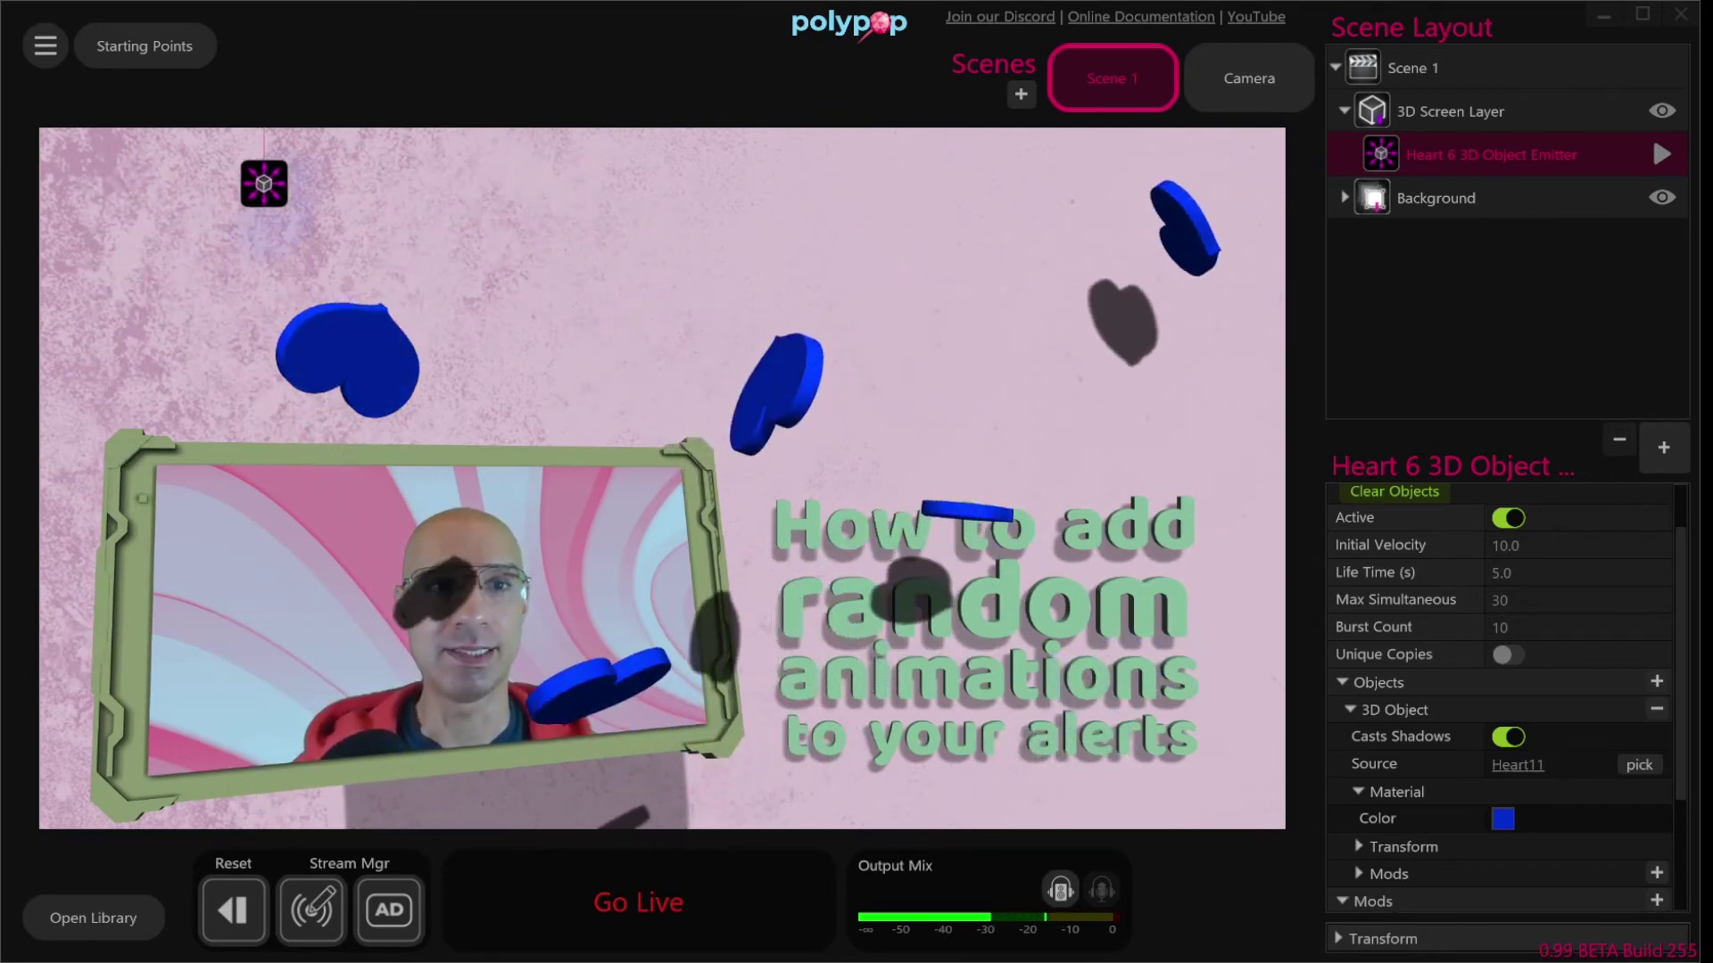
left_click_drag(1677, 663, 1681, 788)
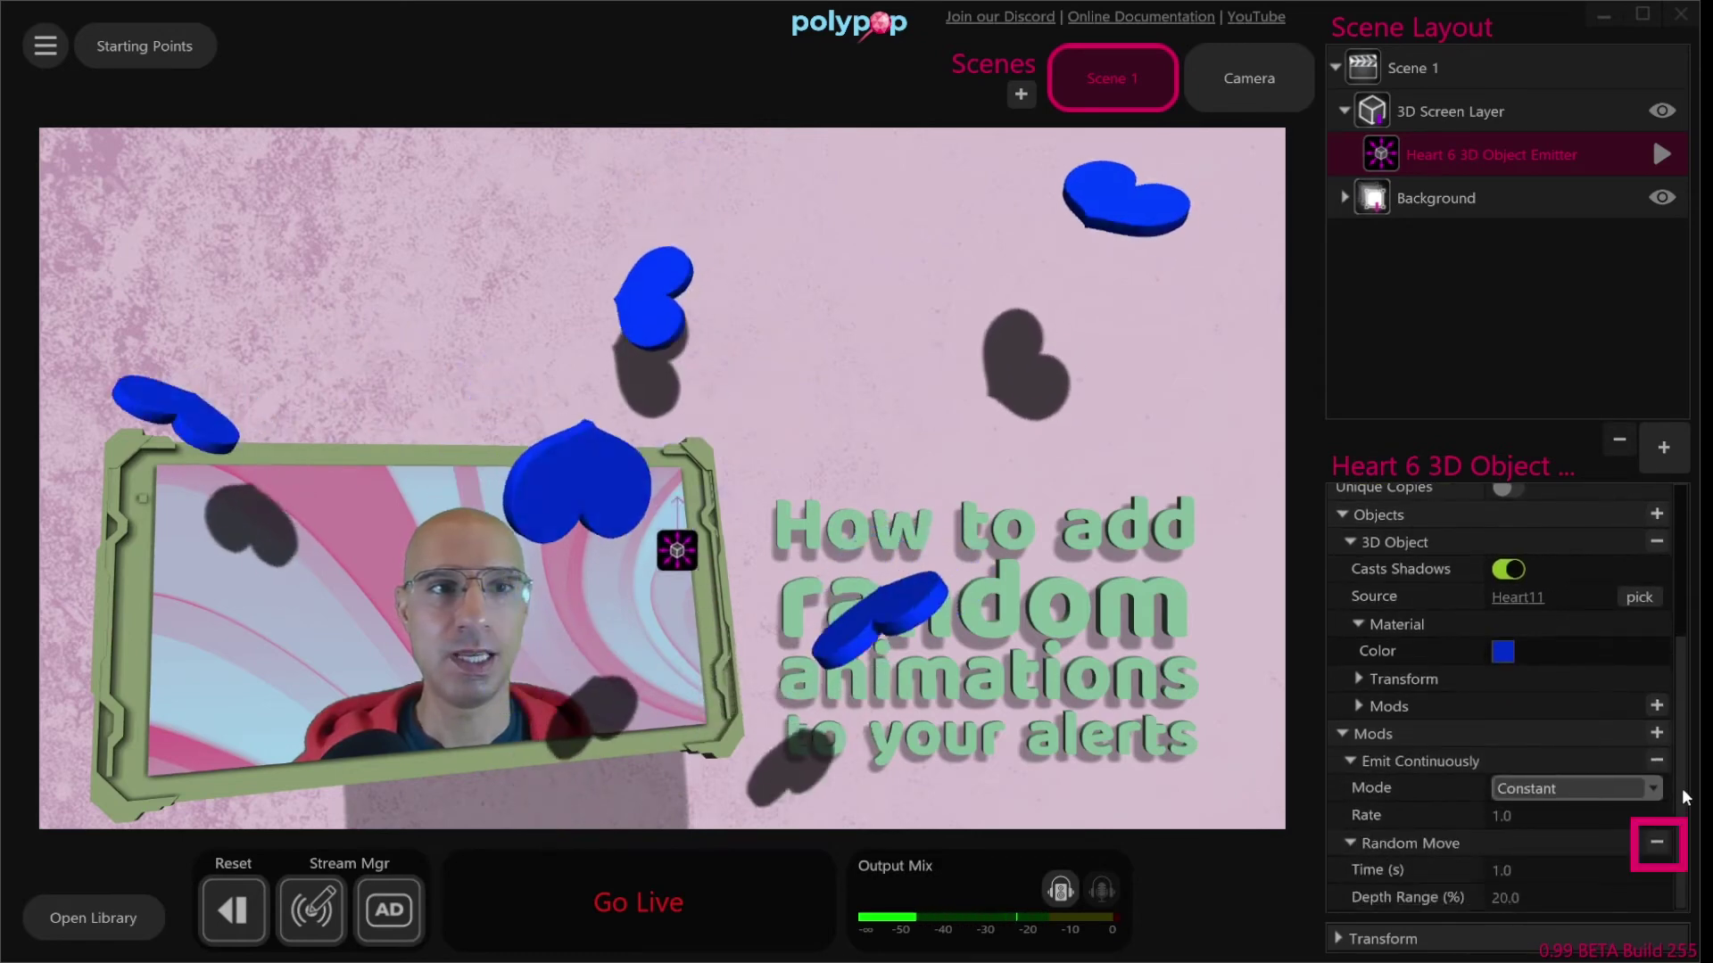
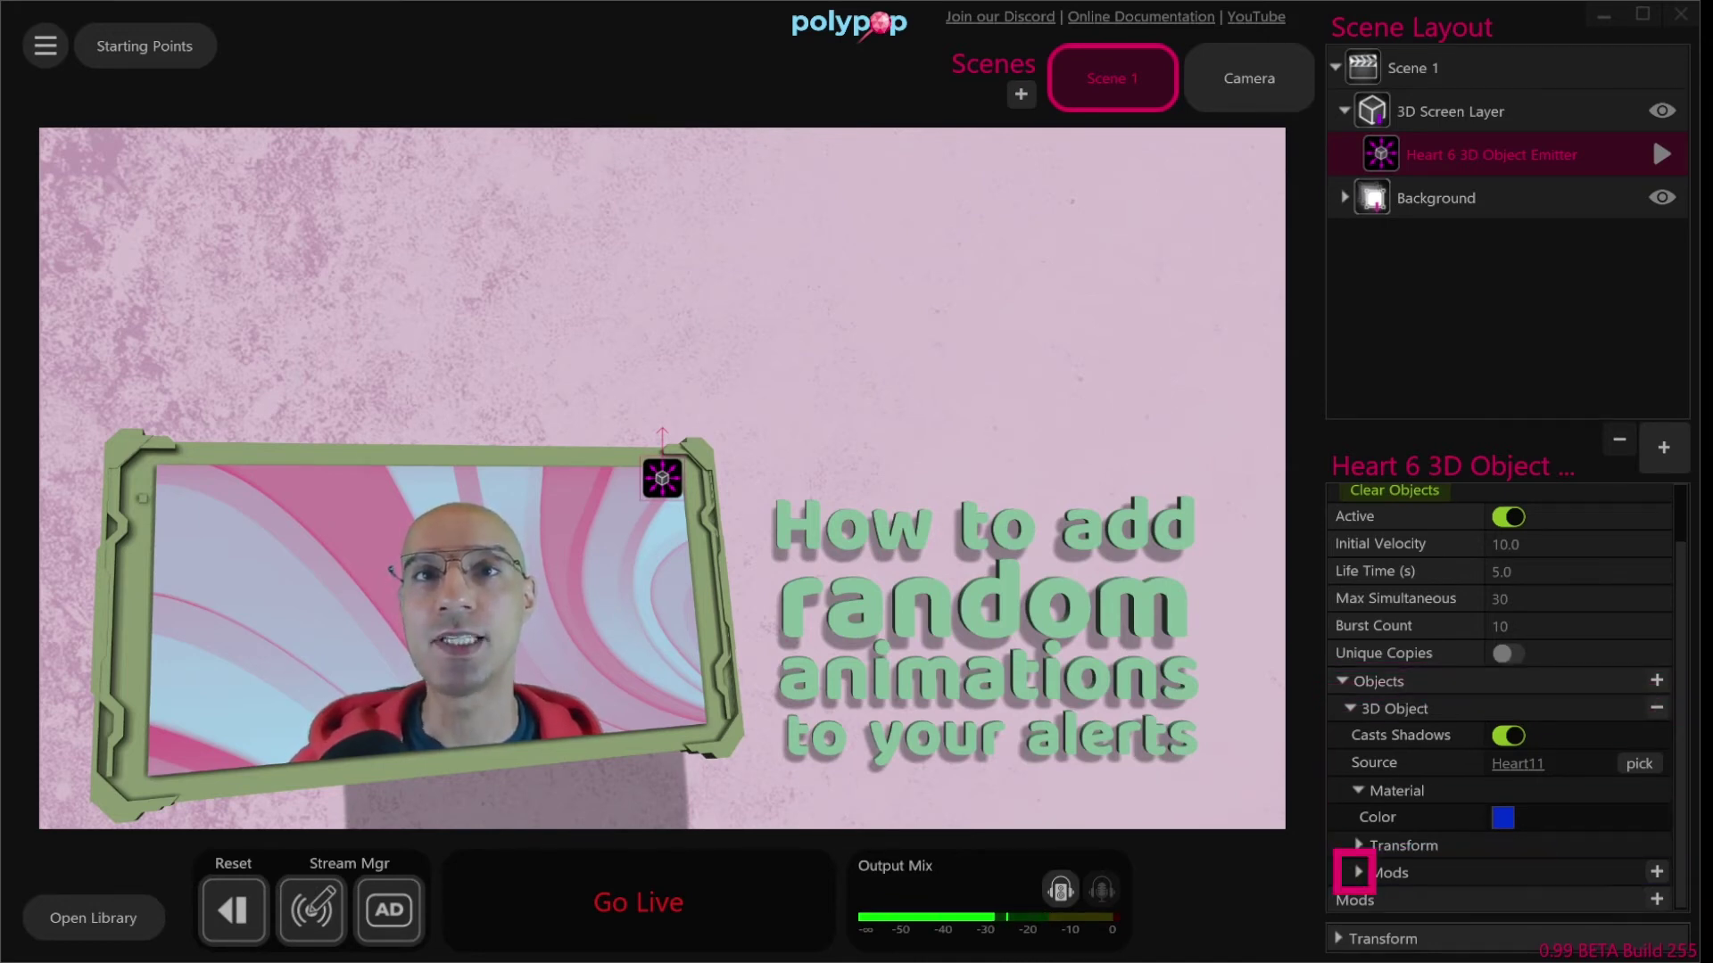
Add the Vary Color on Emit/Copy mod to the emitter's 3D object and bring up its variance settings
left_click(1370, 872)
scroll(1547, 746, "down", 3)
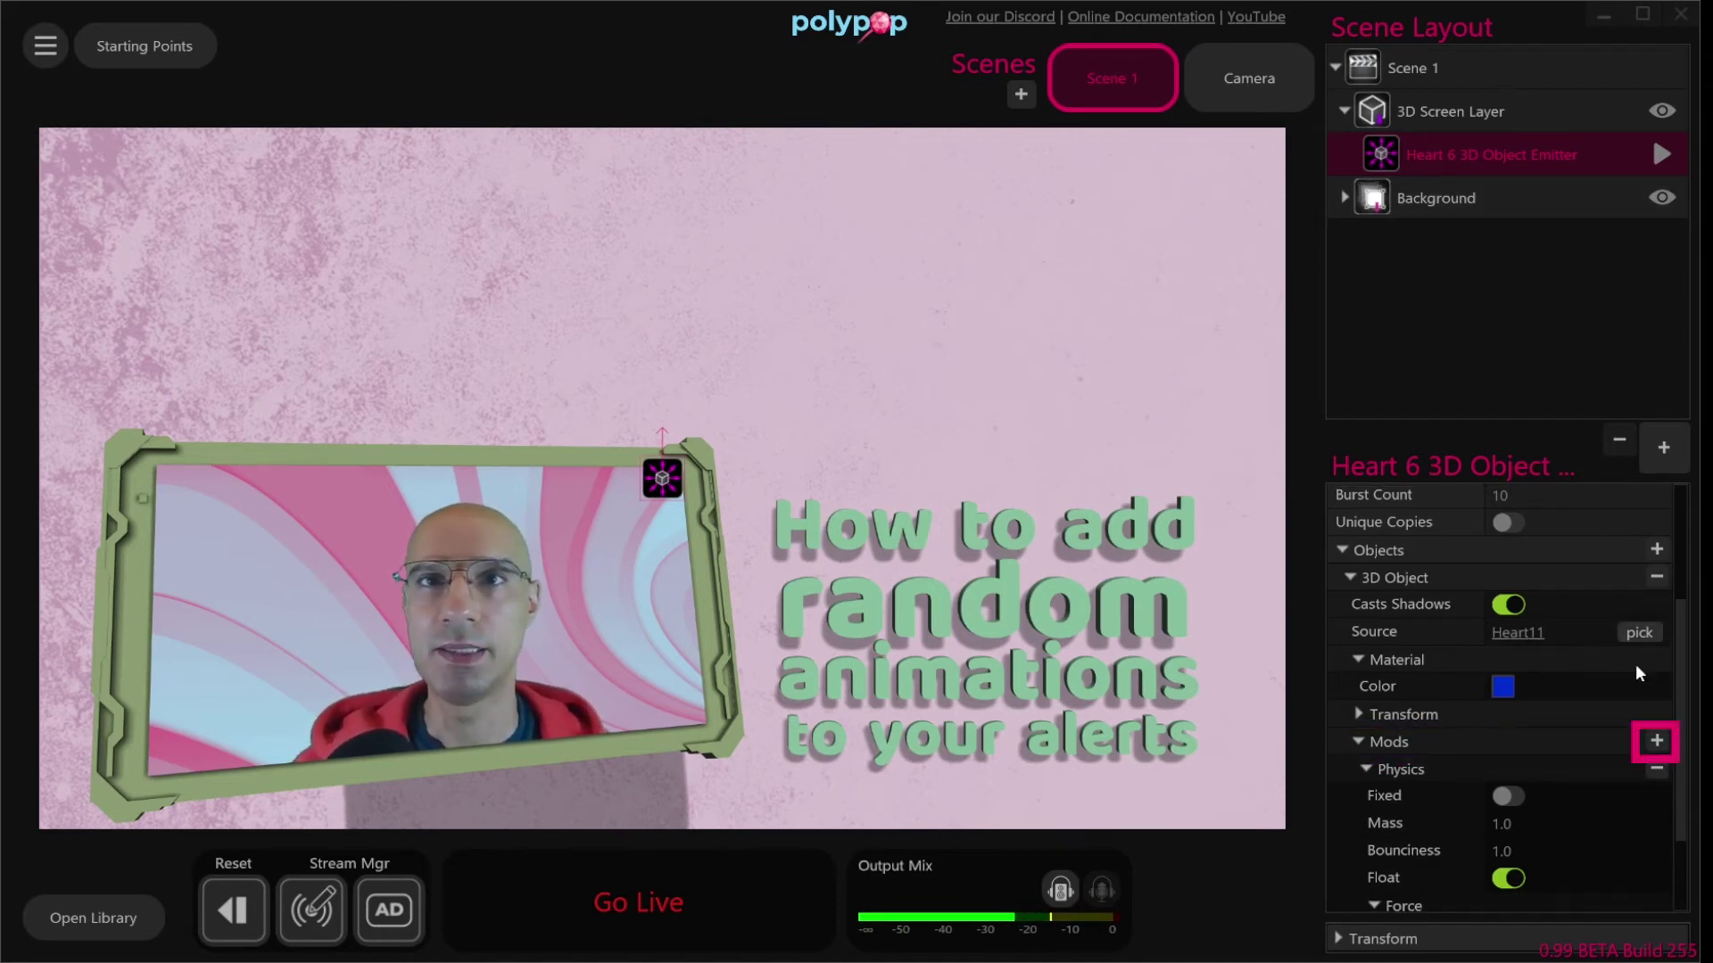
left_click(1657, 741)
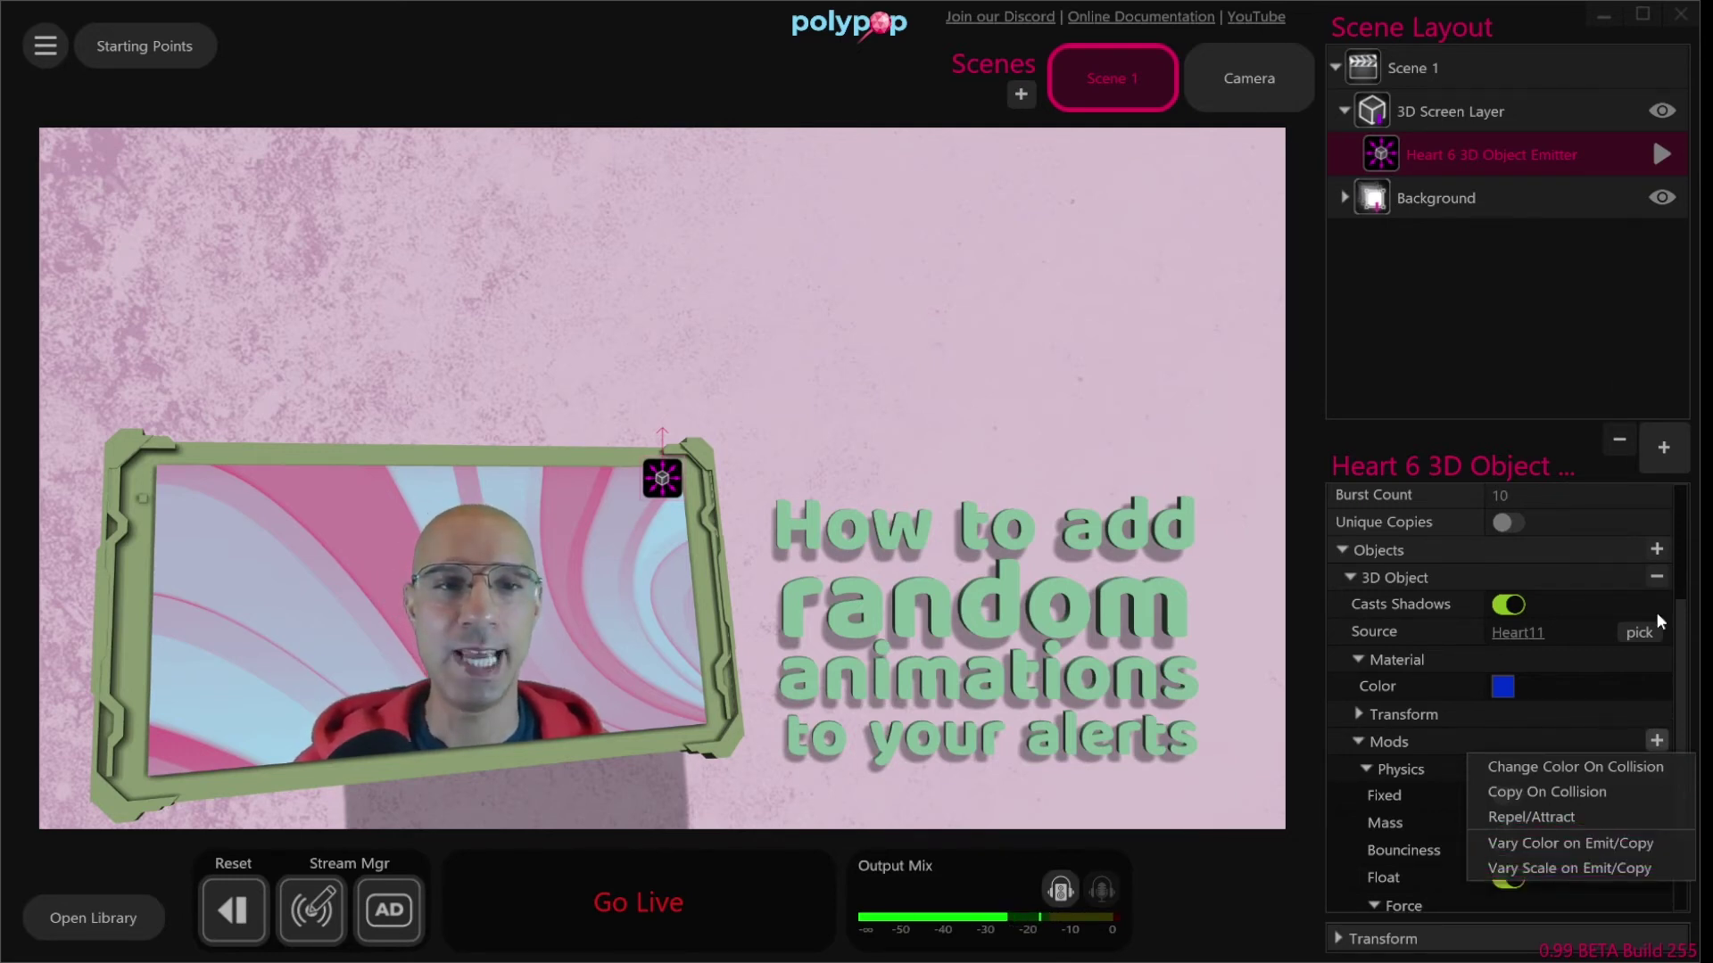
left_click(1636, 853)
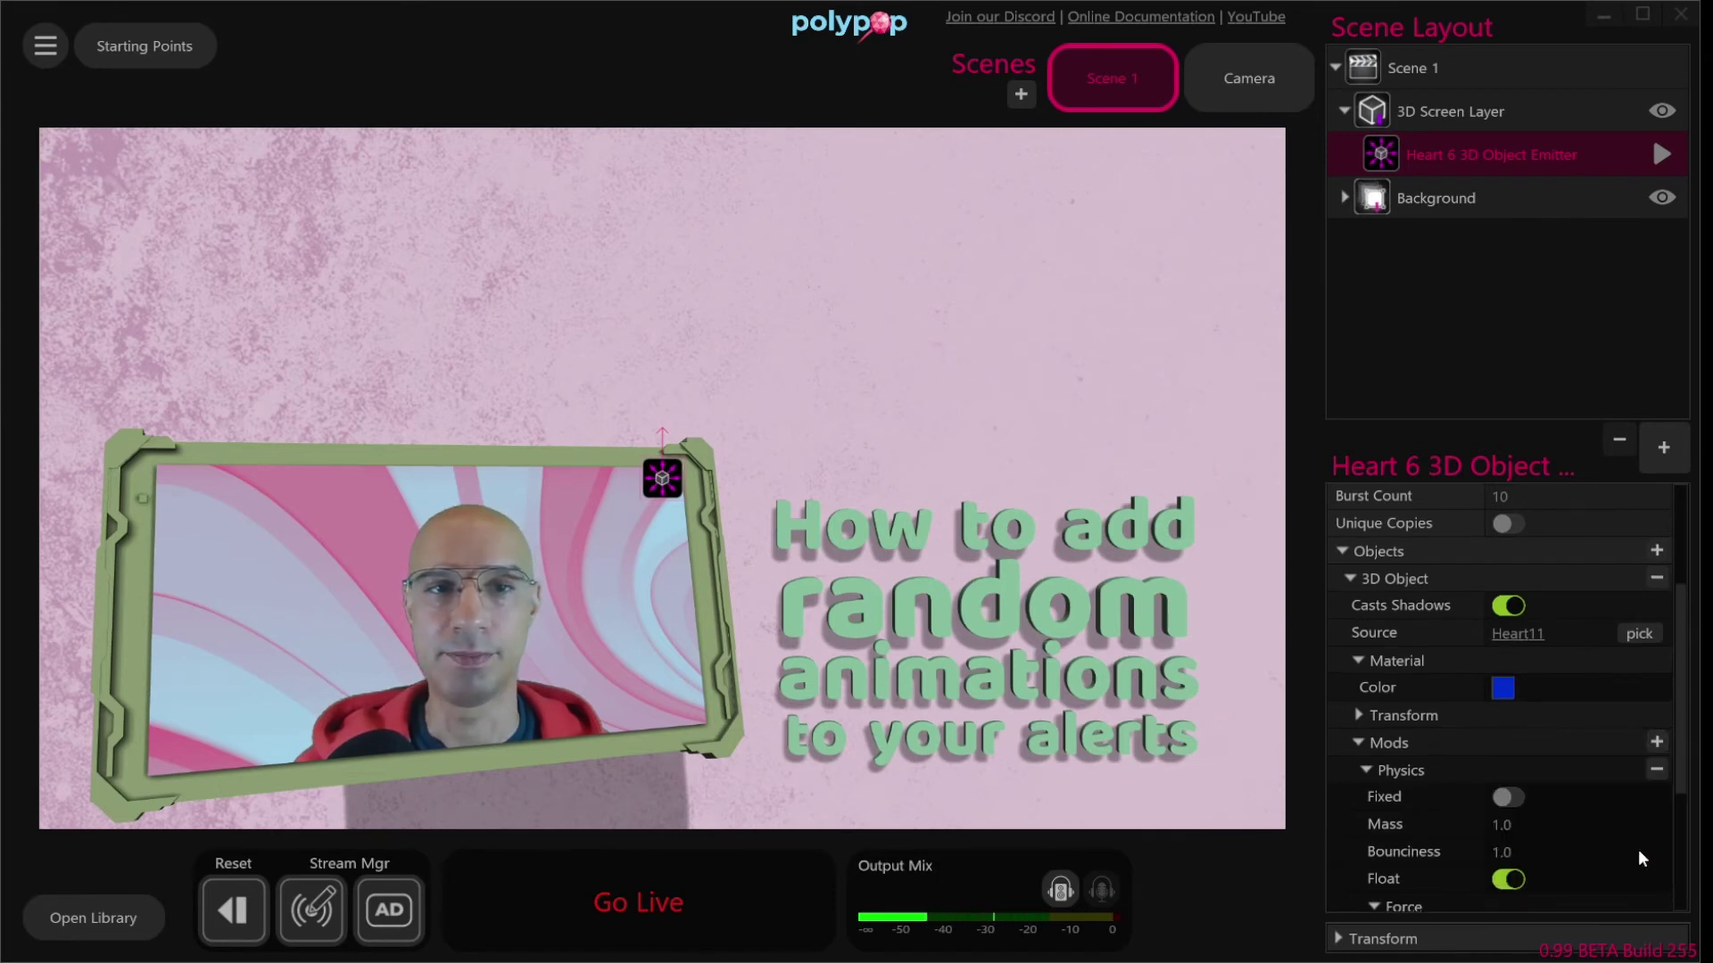
left_click_drag(1679, 629, 1684, 805)
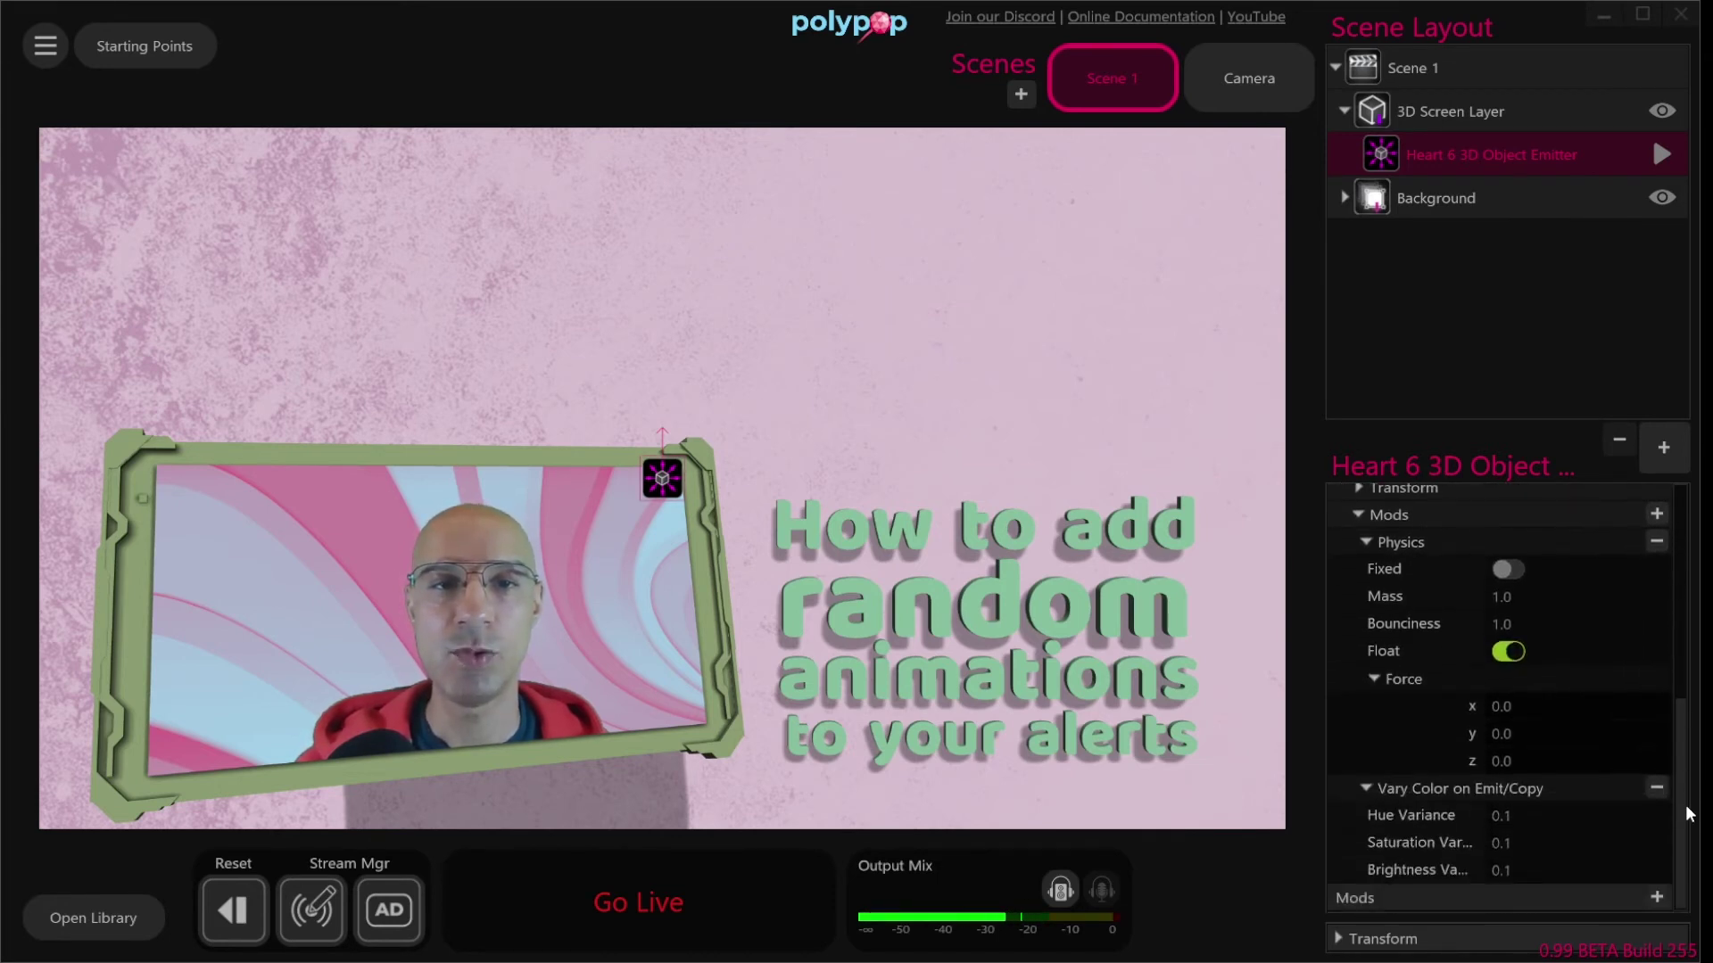
Set color variance to hue 1.0, saturation 0.5 and brightness 0.2, and add a Vary Scale on Emit/Copy mod with size variance 0.5
left_click(1367, 546)
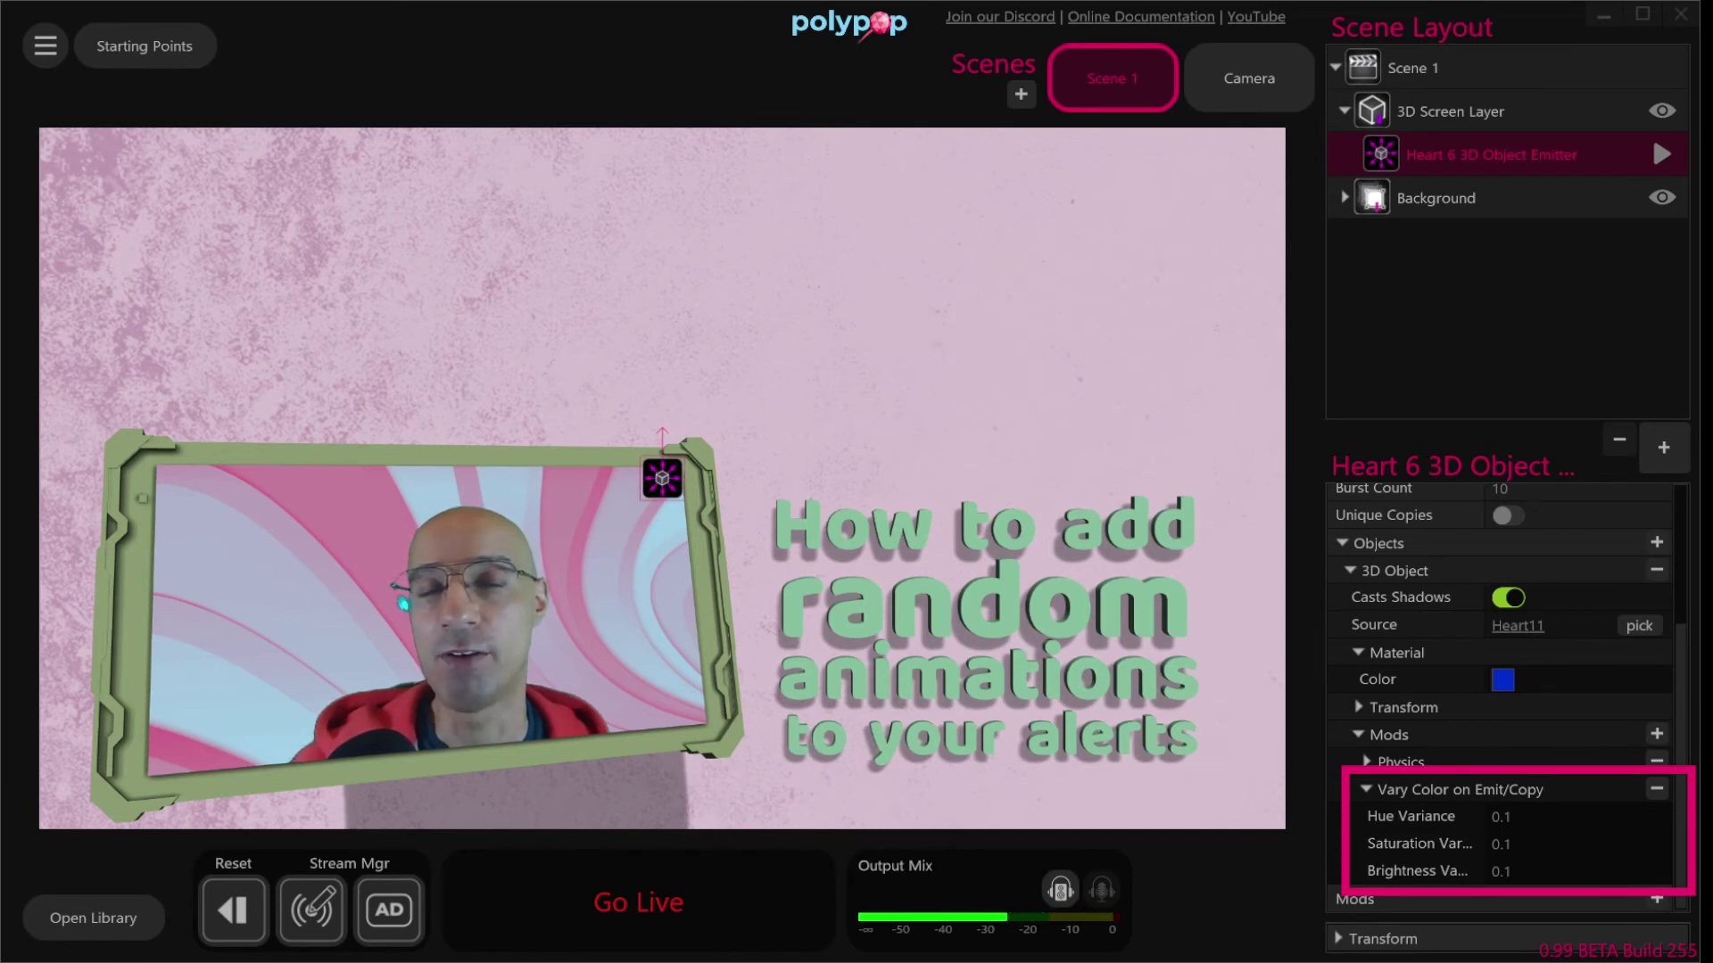
left_click_drag(1568, 871, 1582, 843)
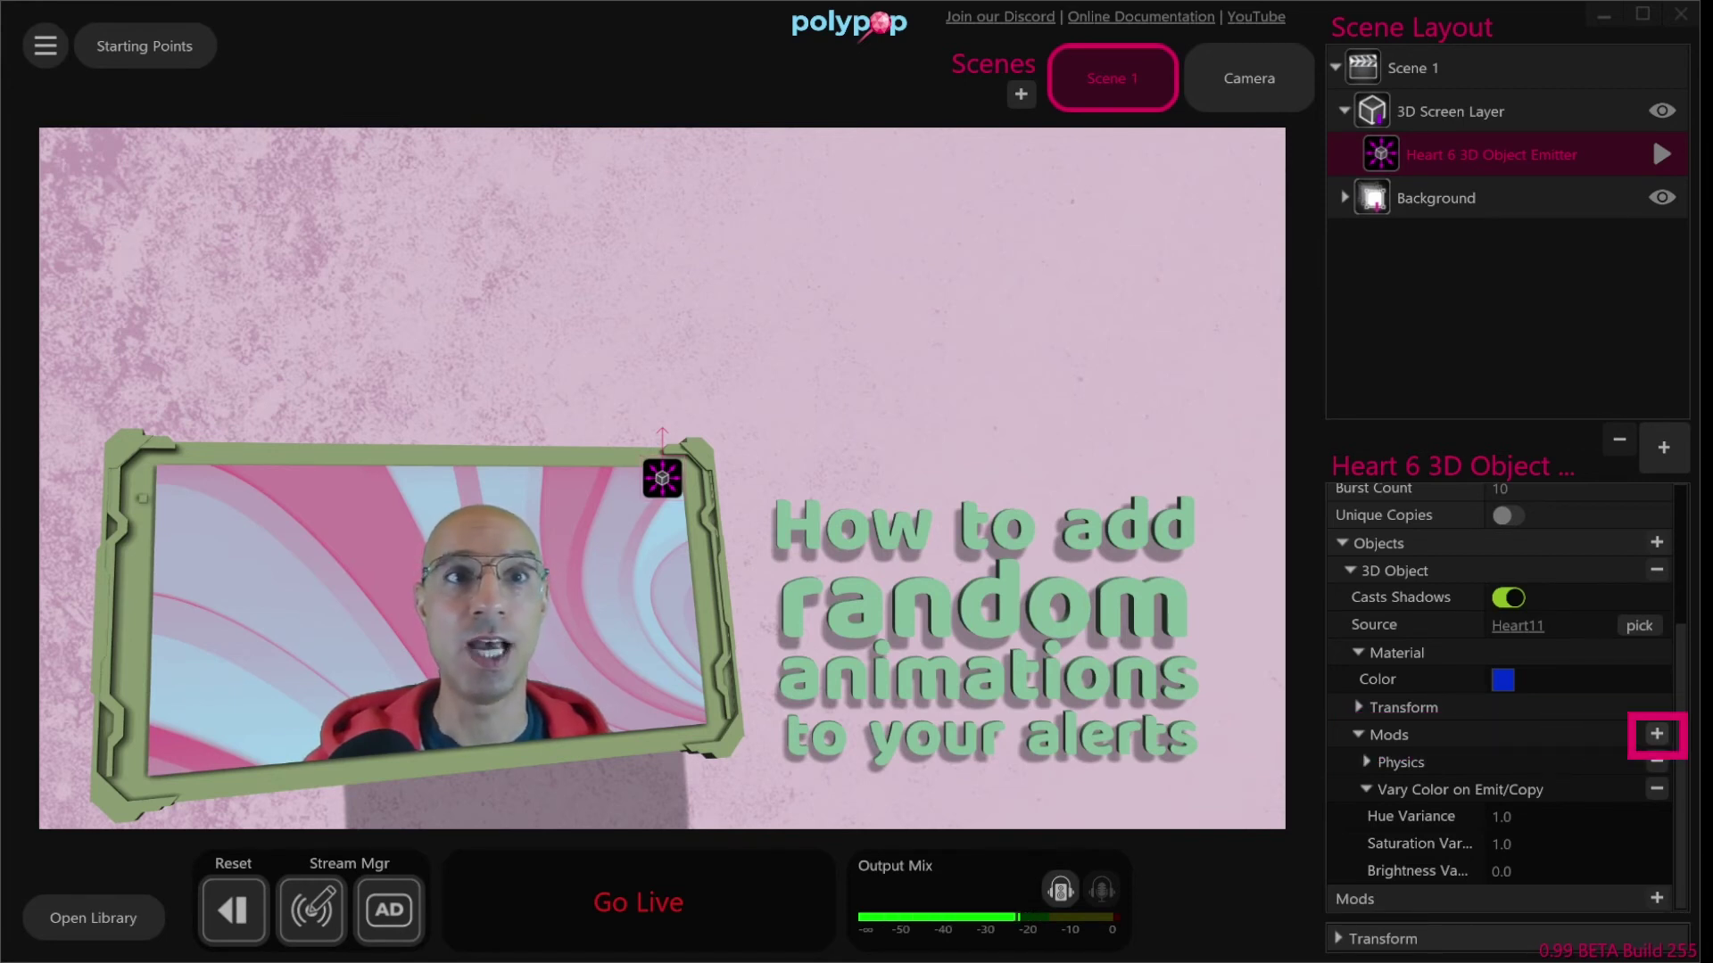
left_click(1655, 734)
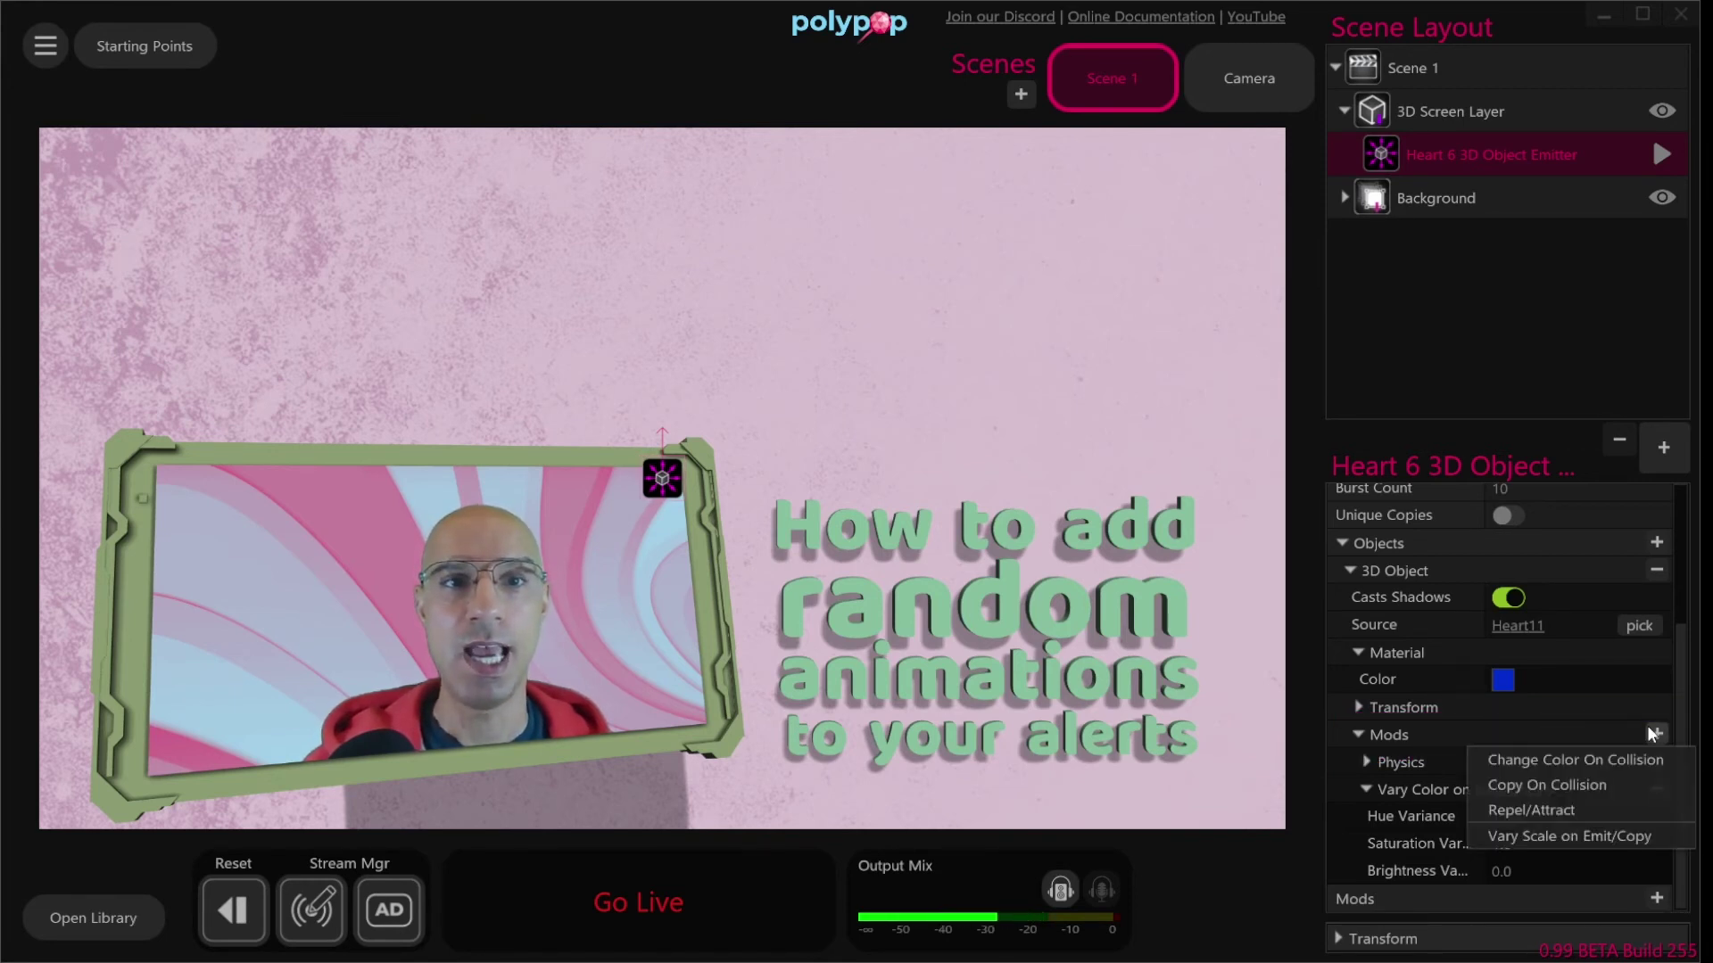
left_click(1646, 835)
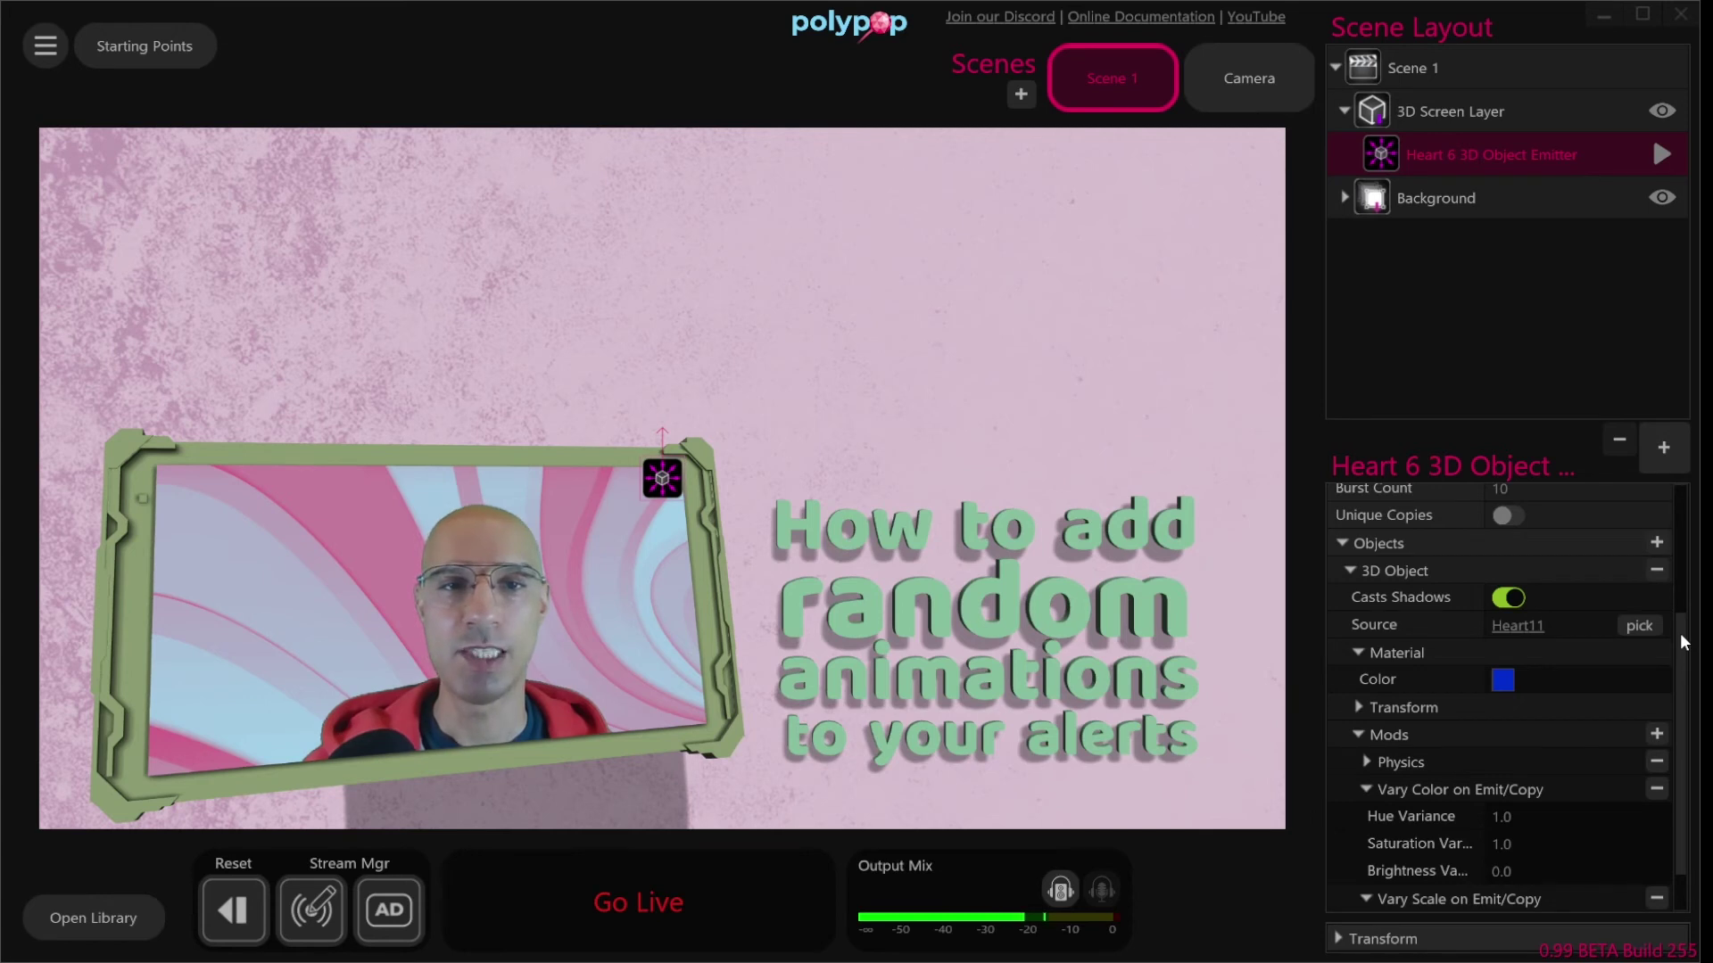
scroll(1679, 630, "down", 1)
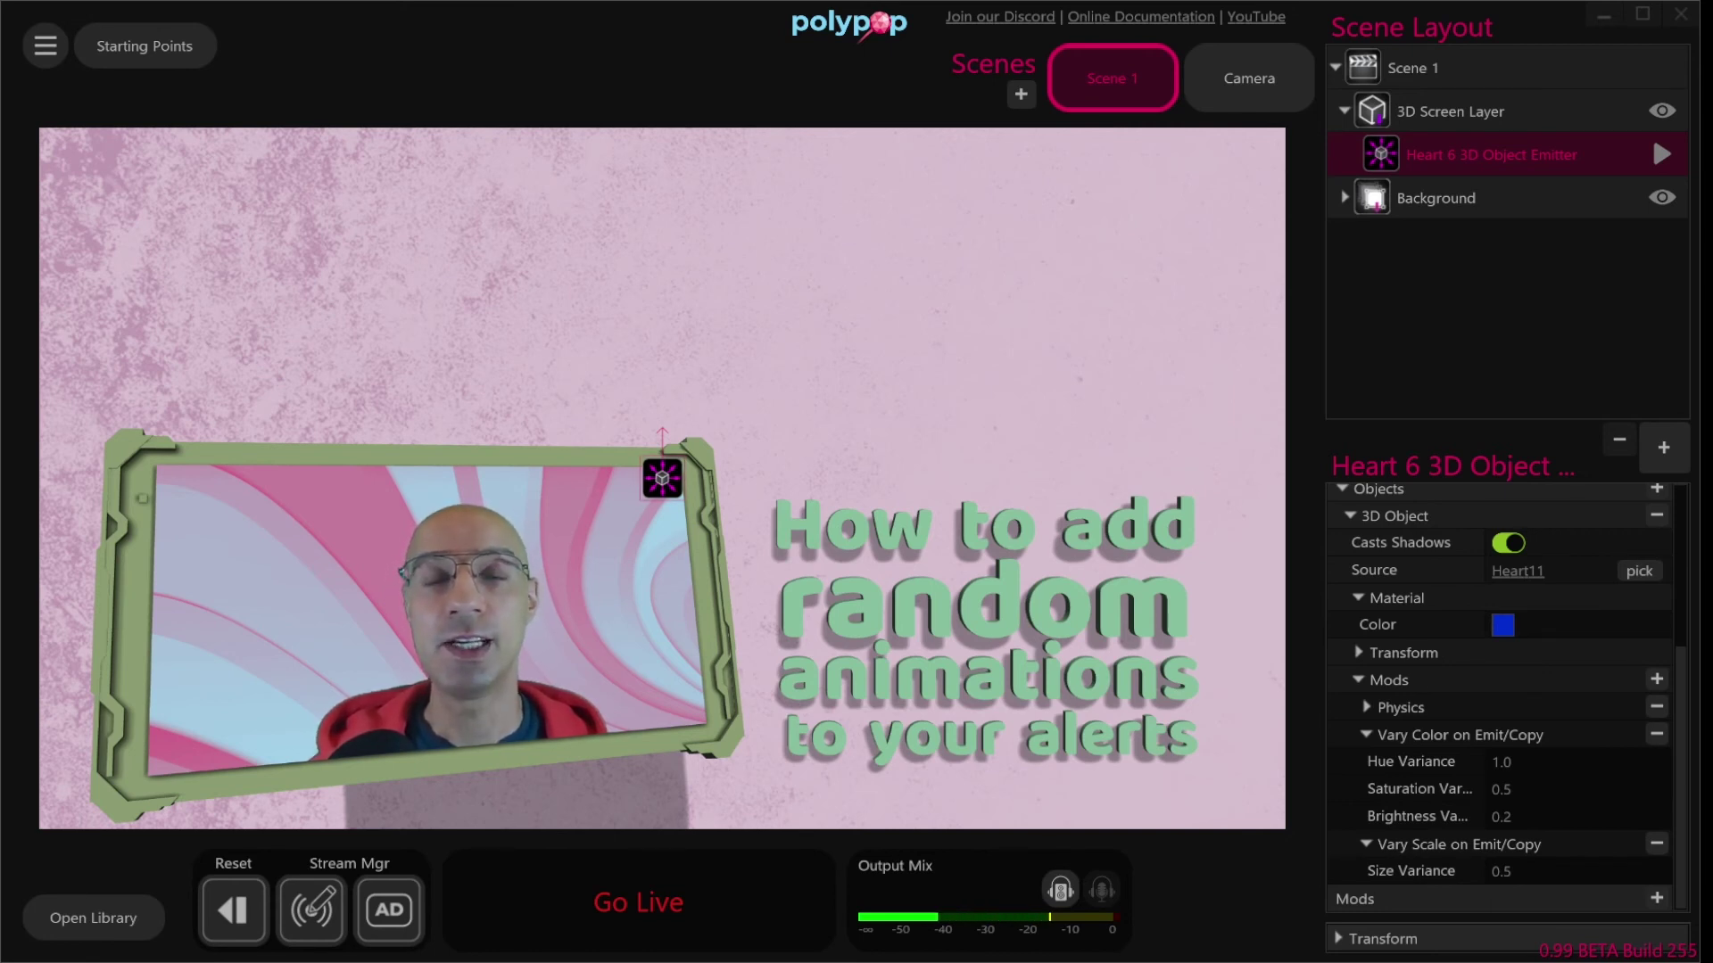
Open and pin the Library, and bring up the properties of YouTube Alerts under Web Alerts
left_click(496, 67)
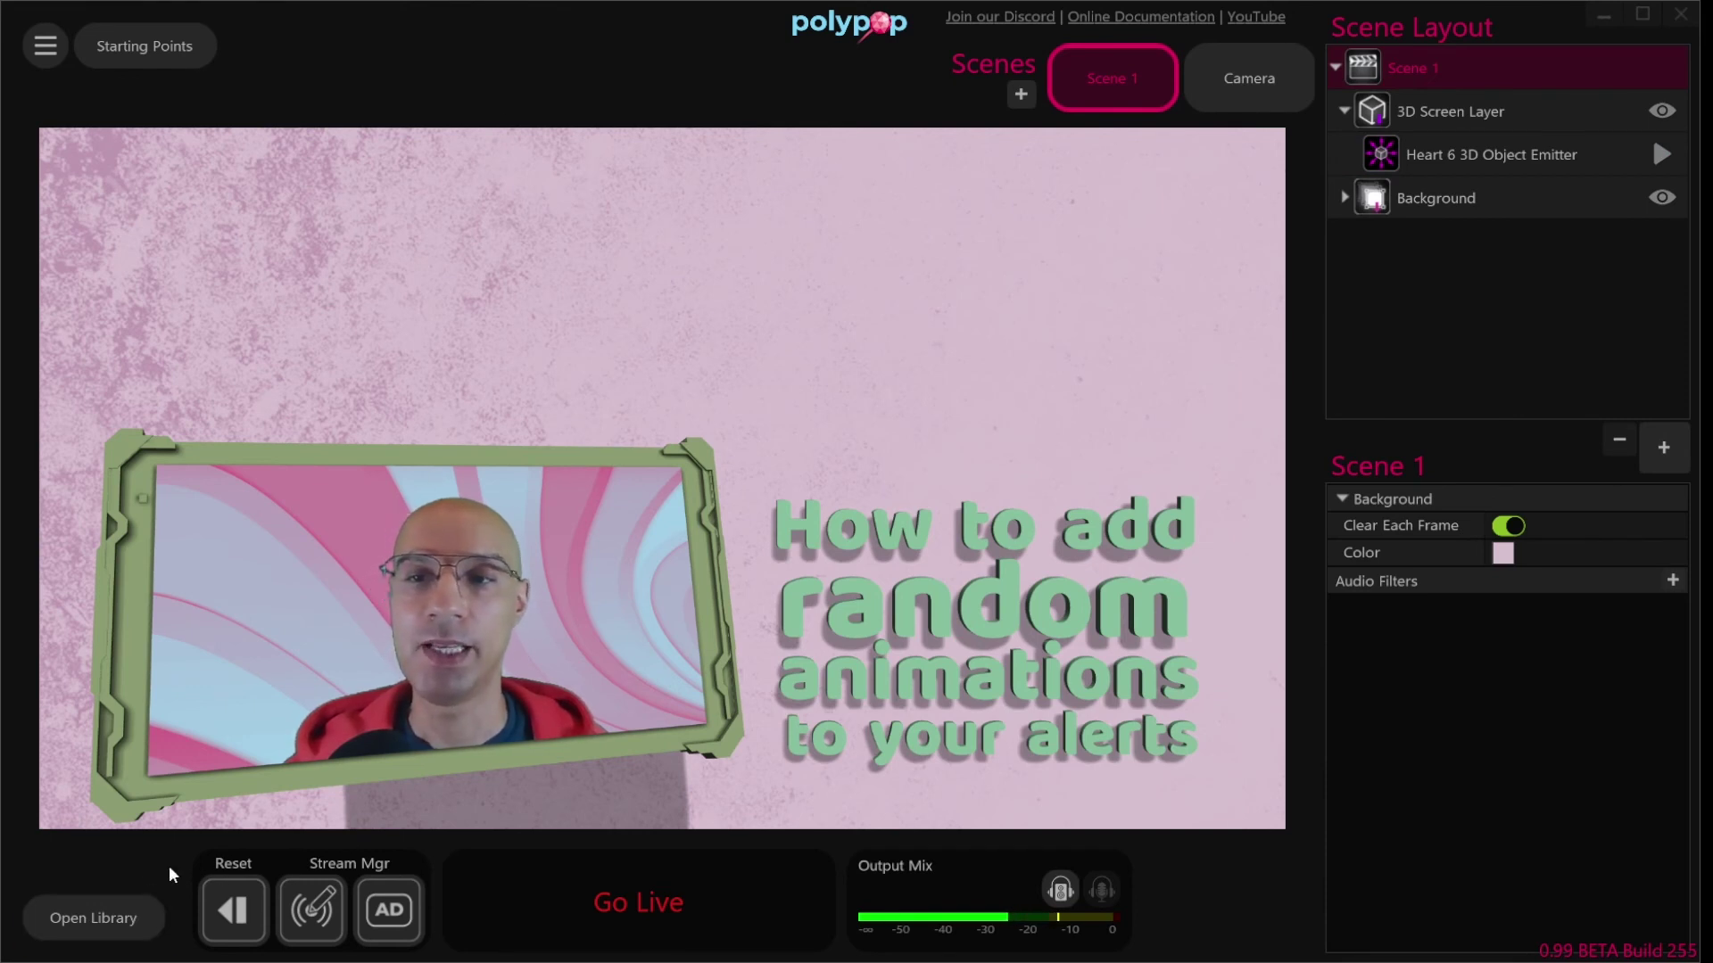
left_click(122, 913)
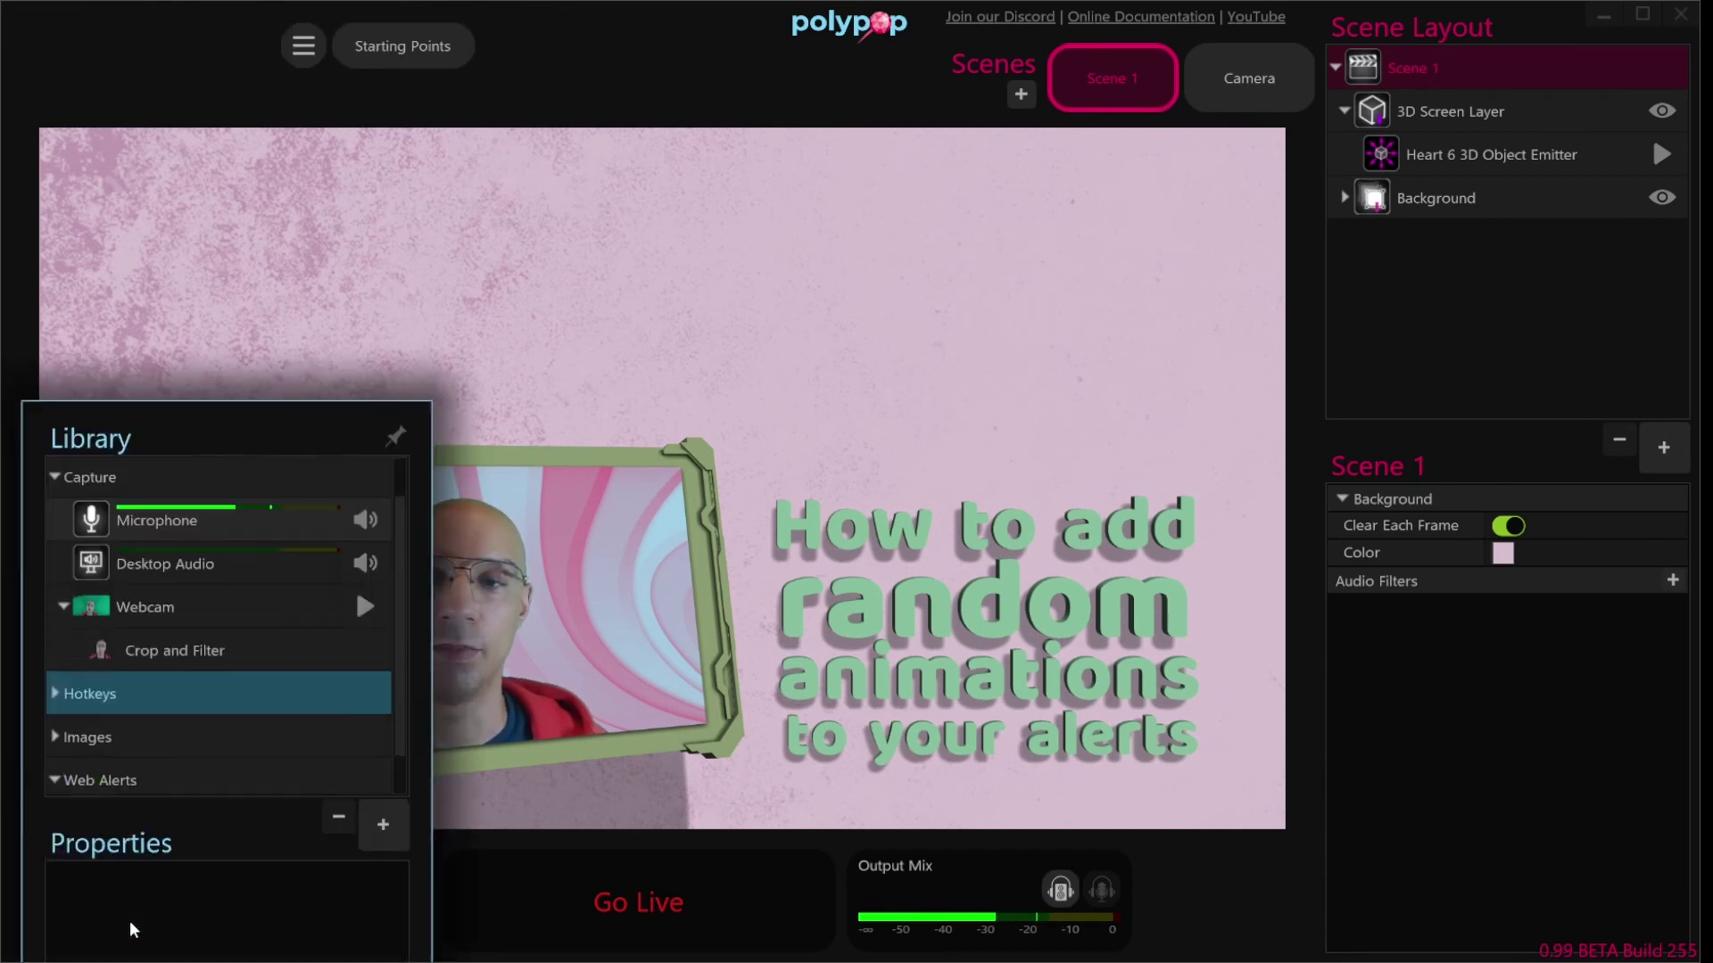
left_click(395, 59)
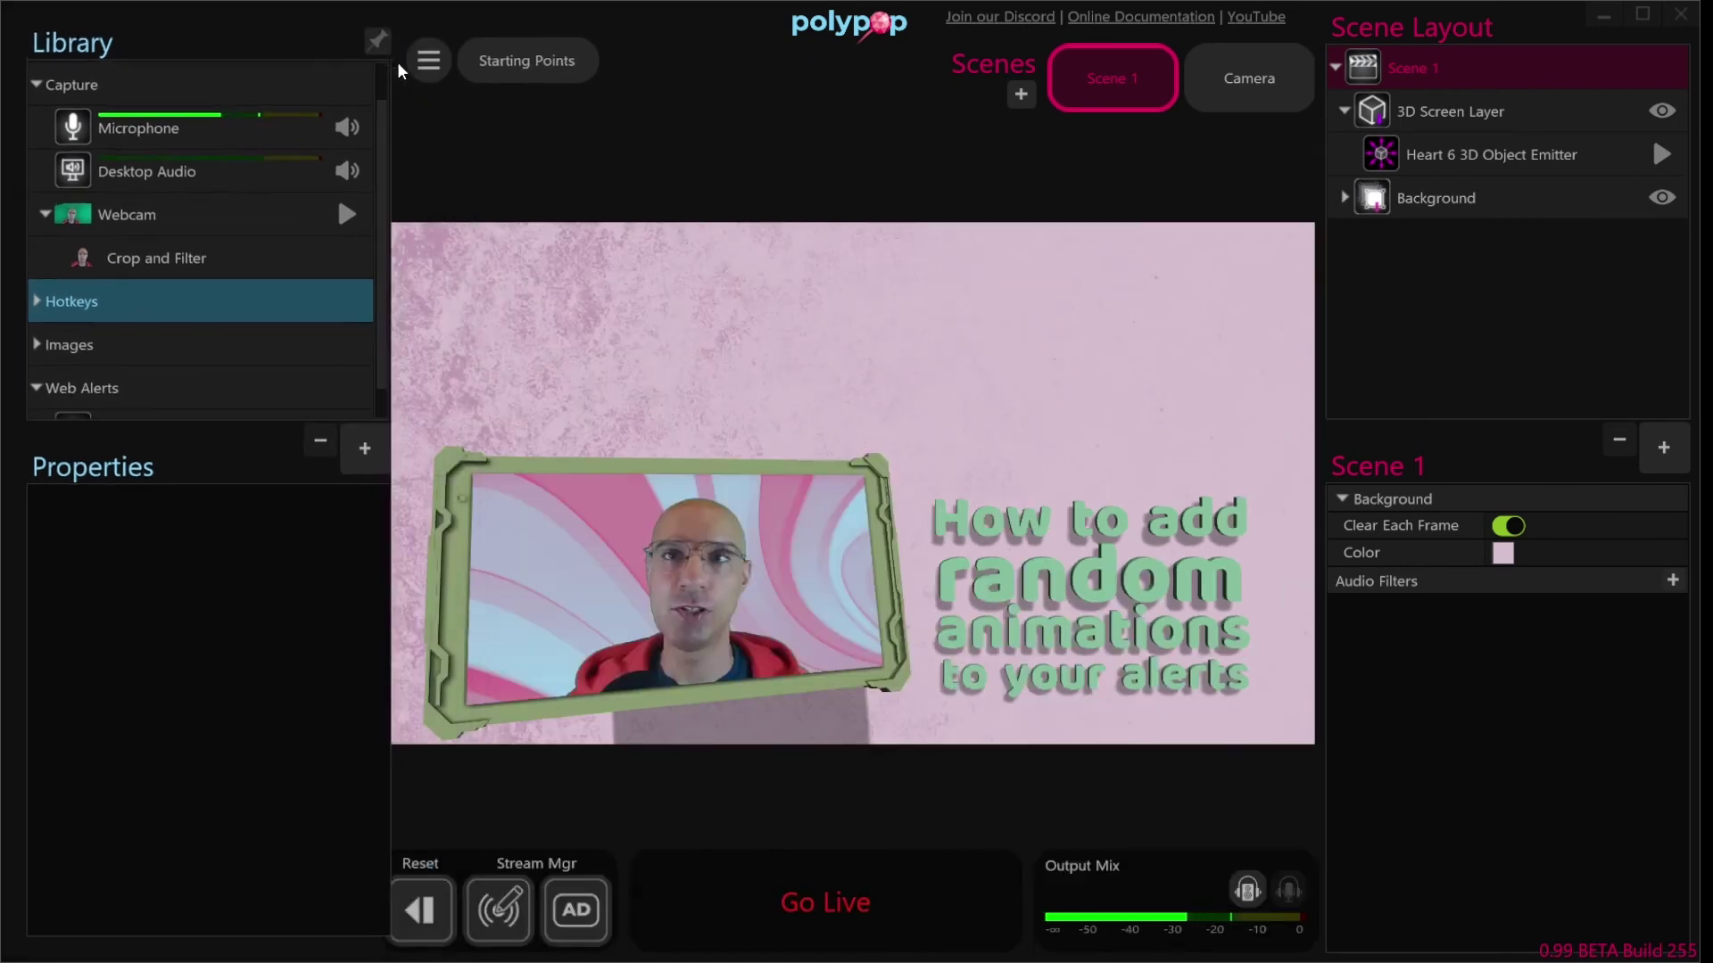
scroll(361, 324, "down", 2)
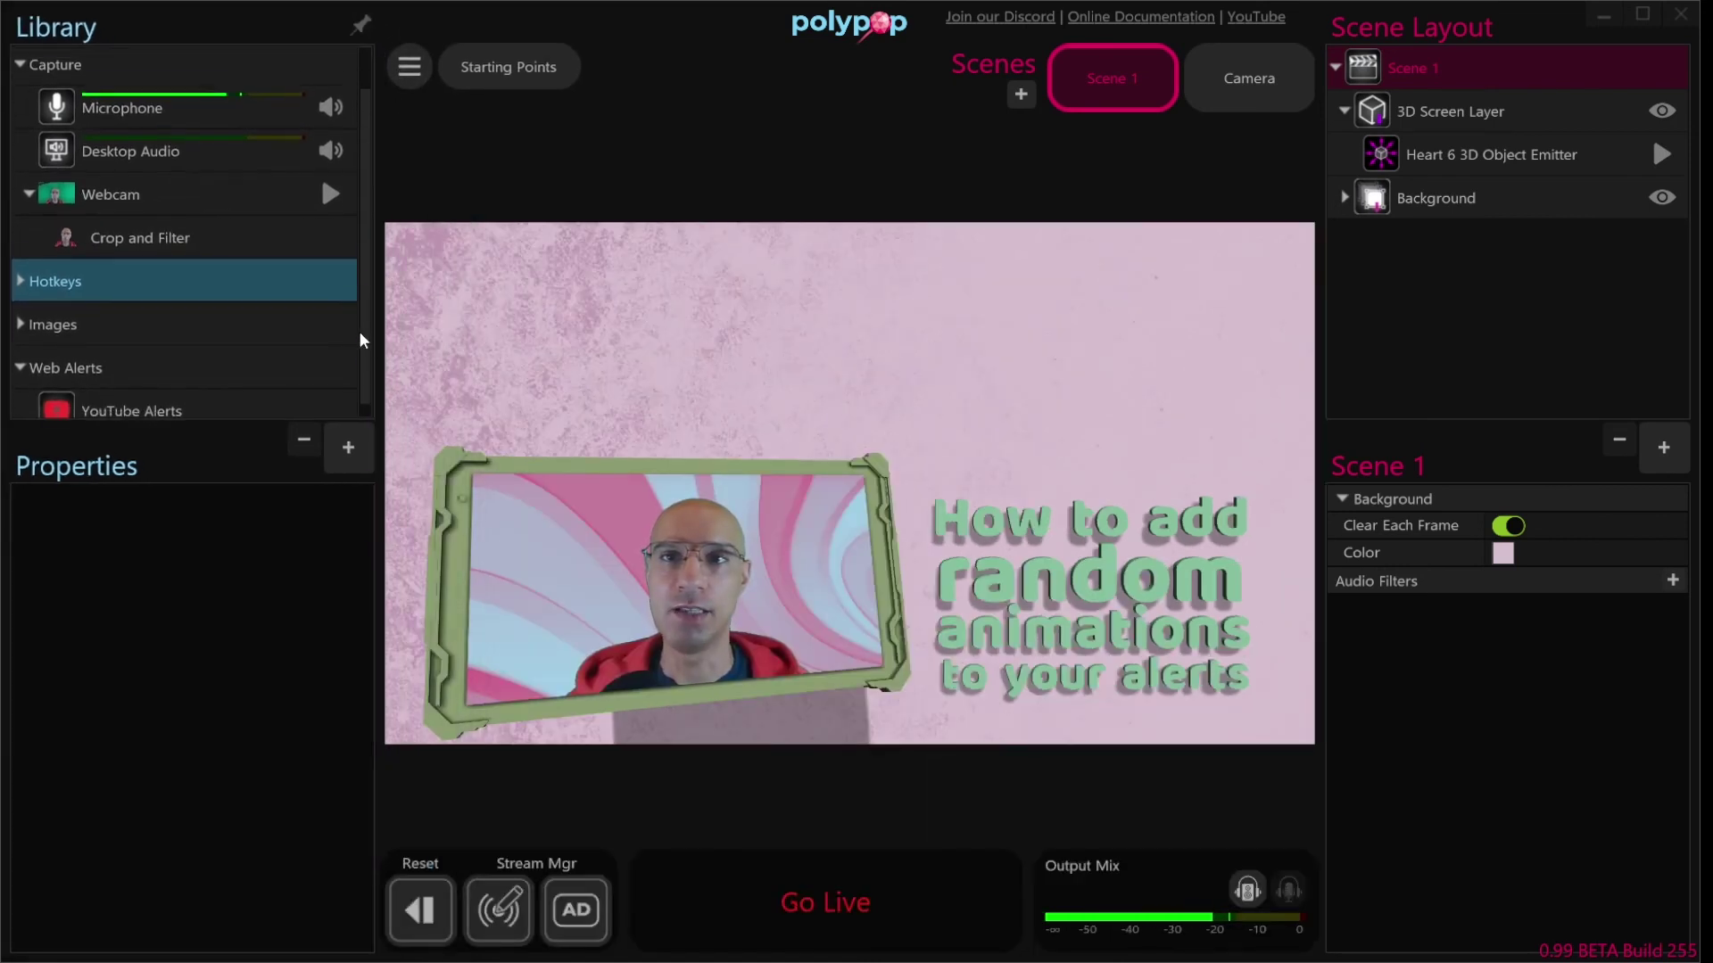
left_click(212, 402)
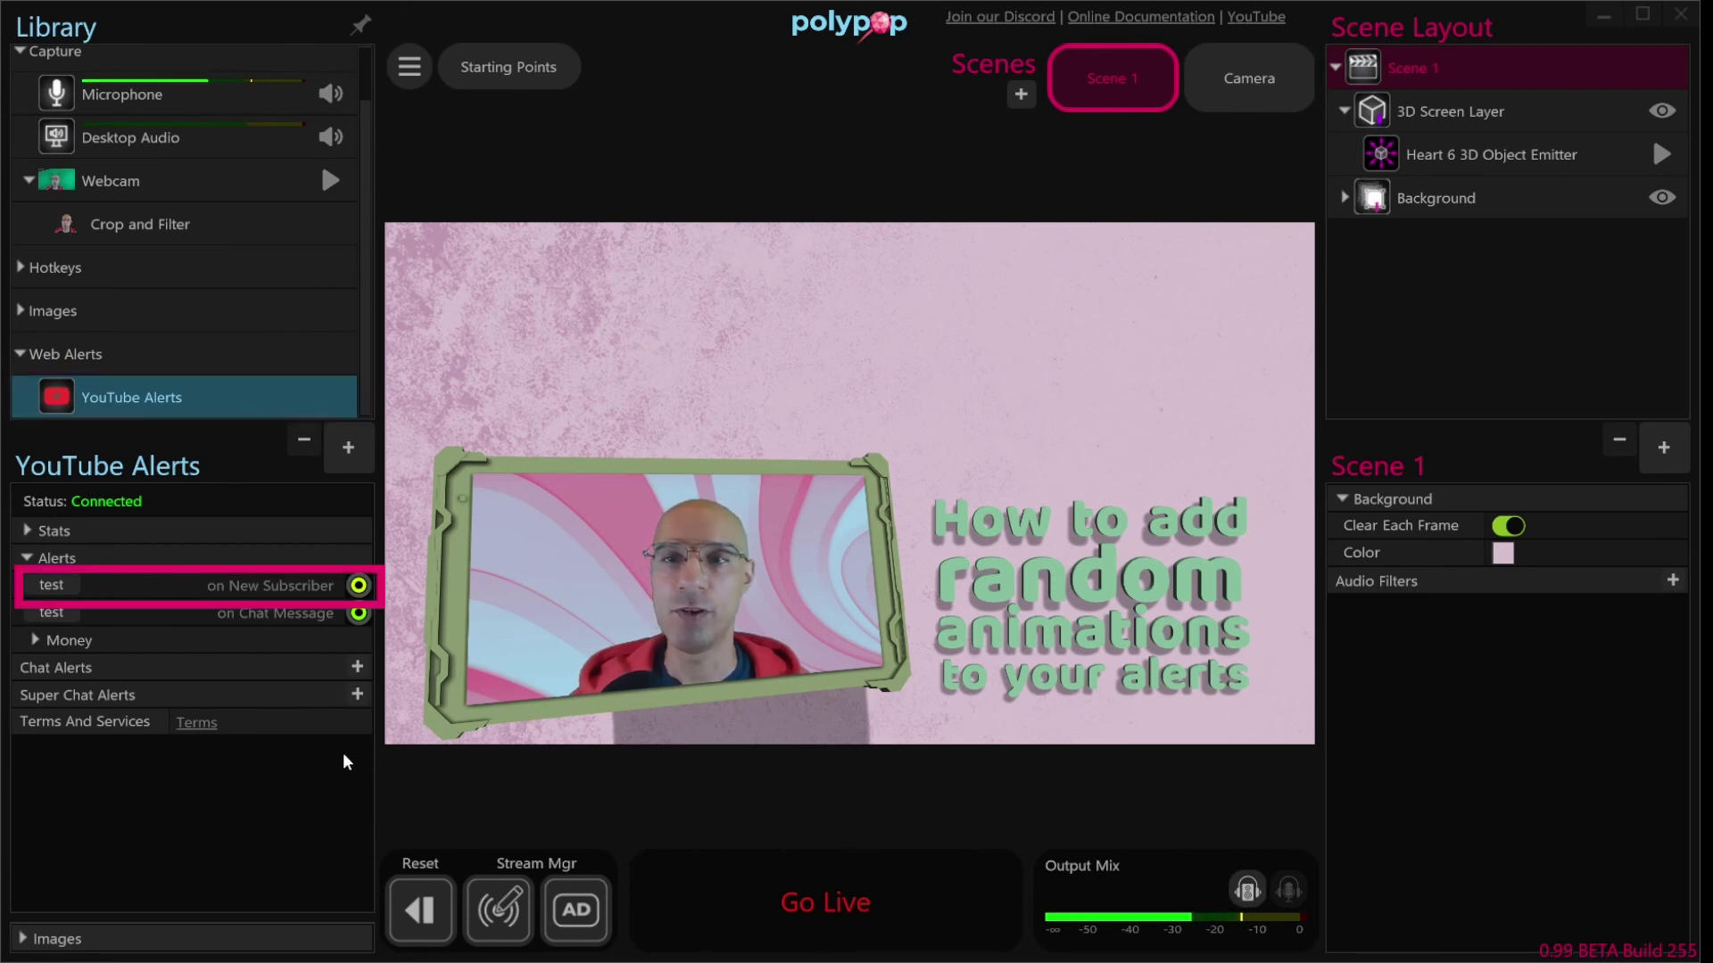
Create a new alert linked to the YouTube on New Subscriber event and name it "New Sub Hearts"
left_click_drag(361, 593, 681, 157)
double_click(837, 85)
type("New Sub Hearts")
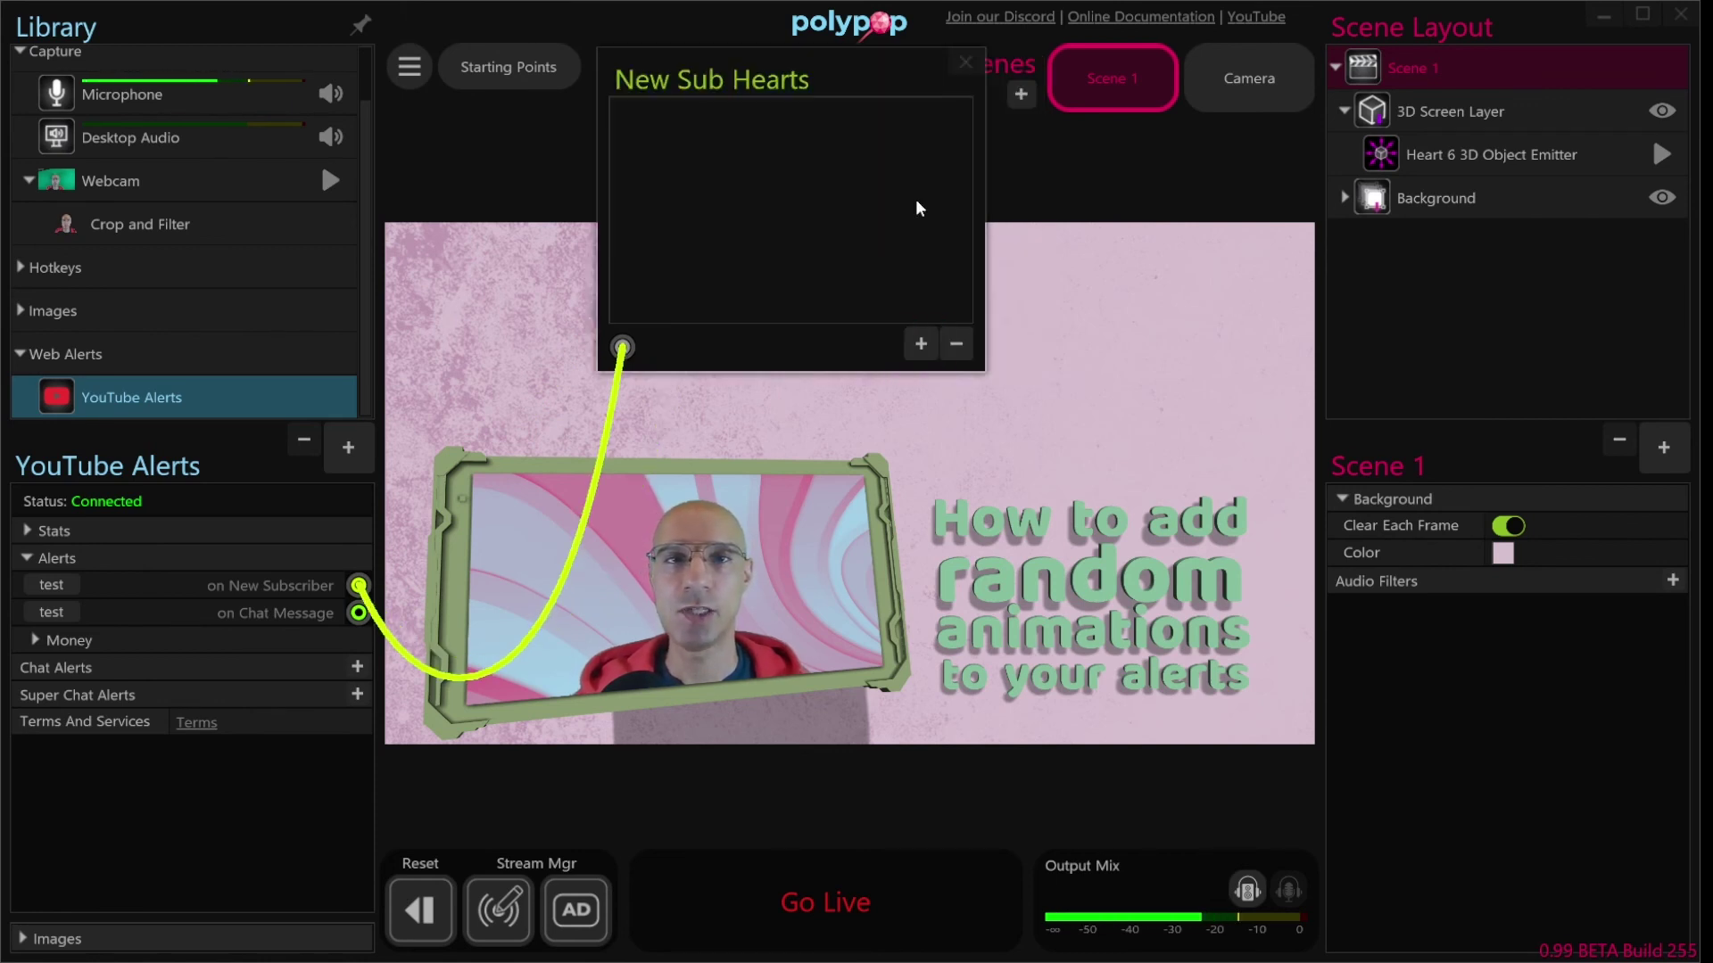
Add an Emit Alert action to New Sub Hearts, wired to the heart emitter's Emit Burst, and test the New Subscriber alert
left_click(921, 343)
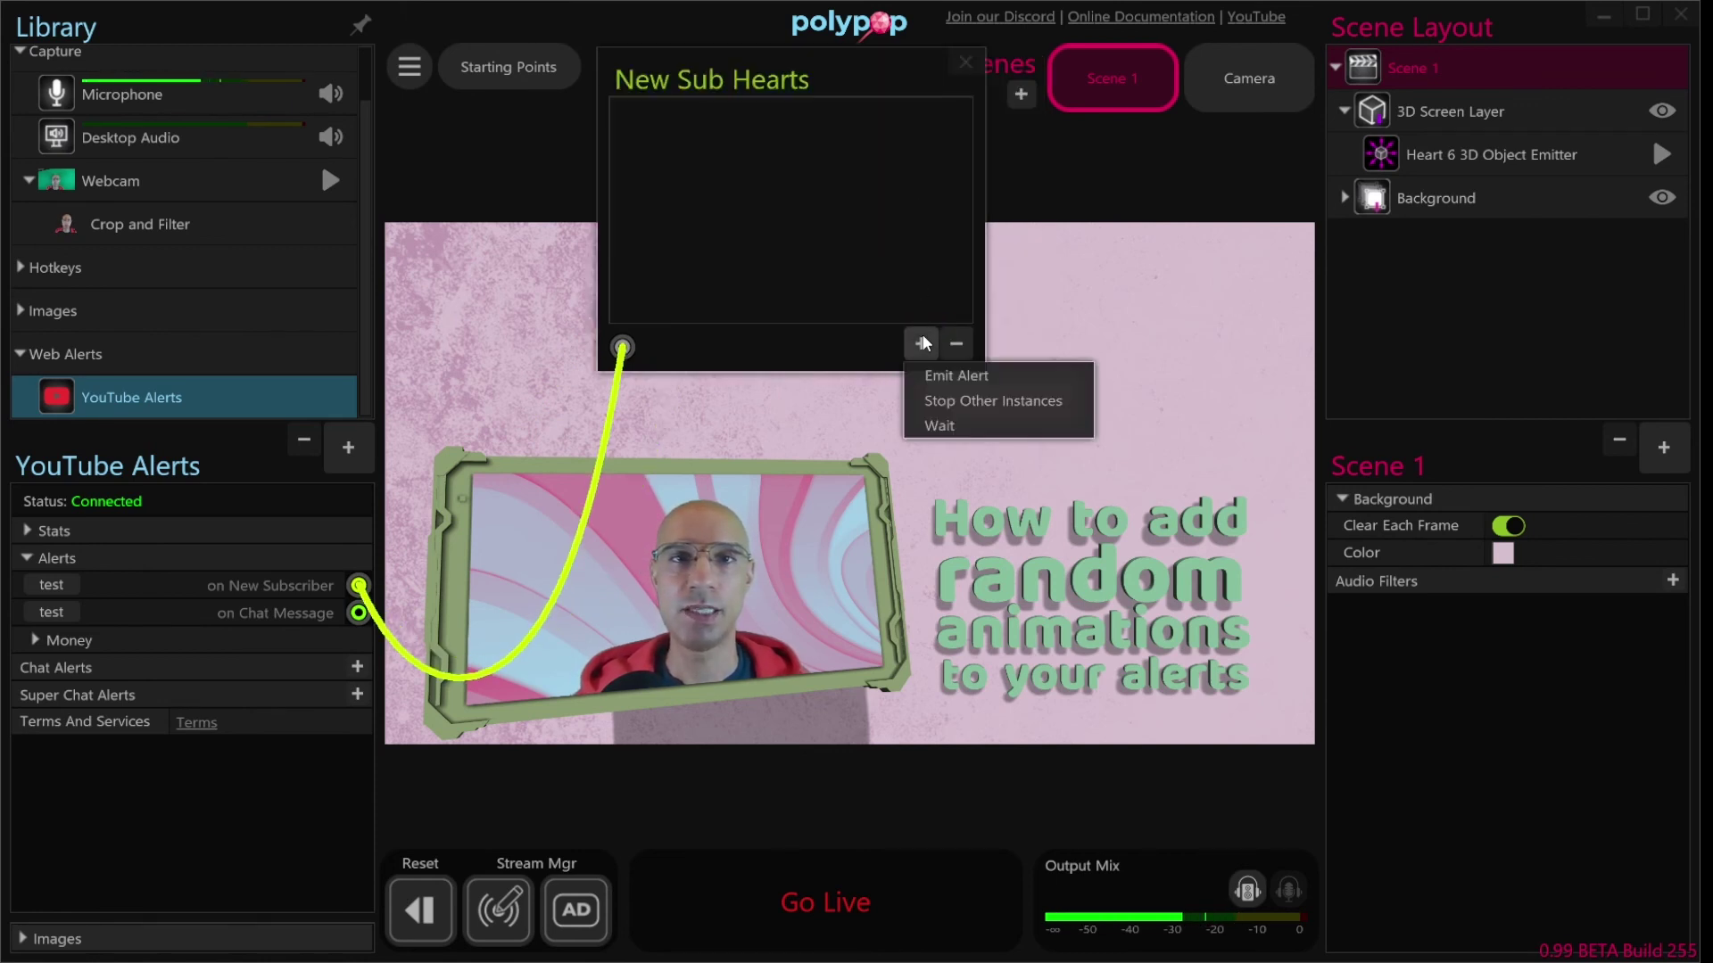
left_click(1046, 379)
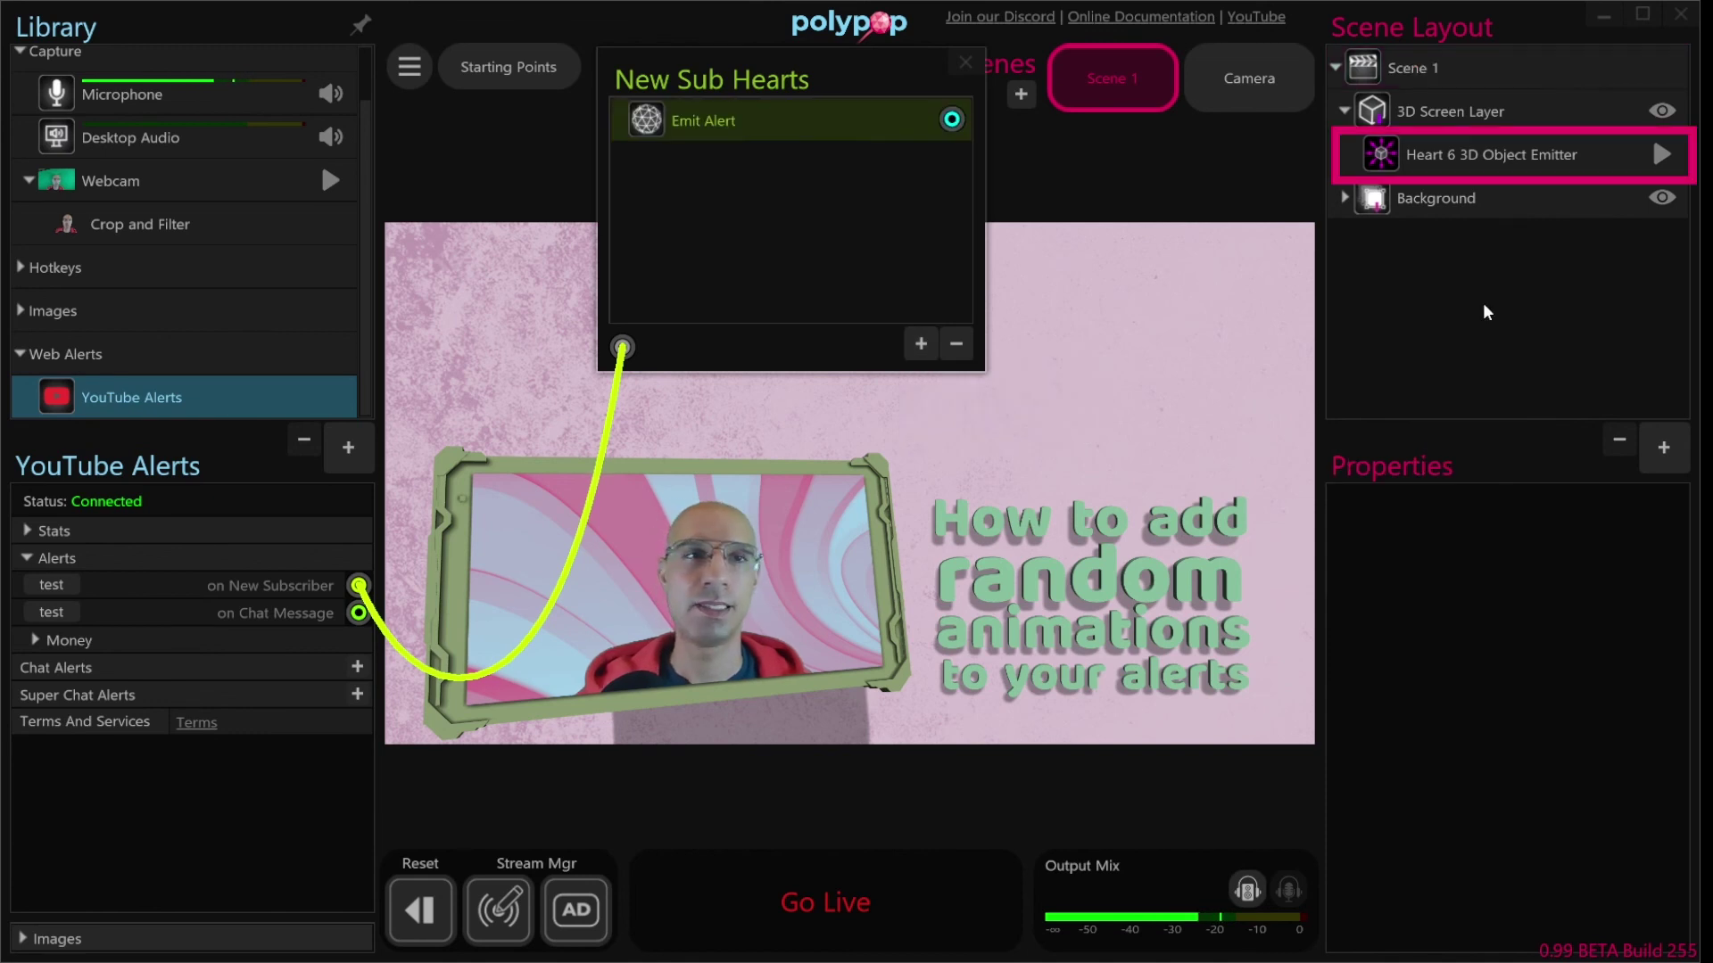
left_click(1495, 169)
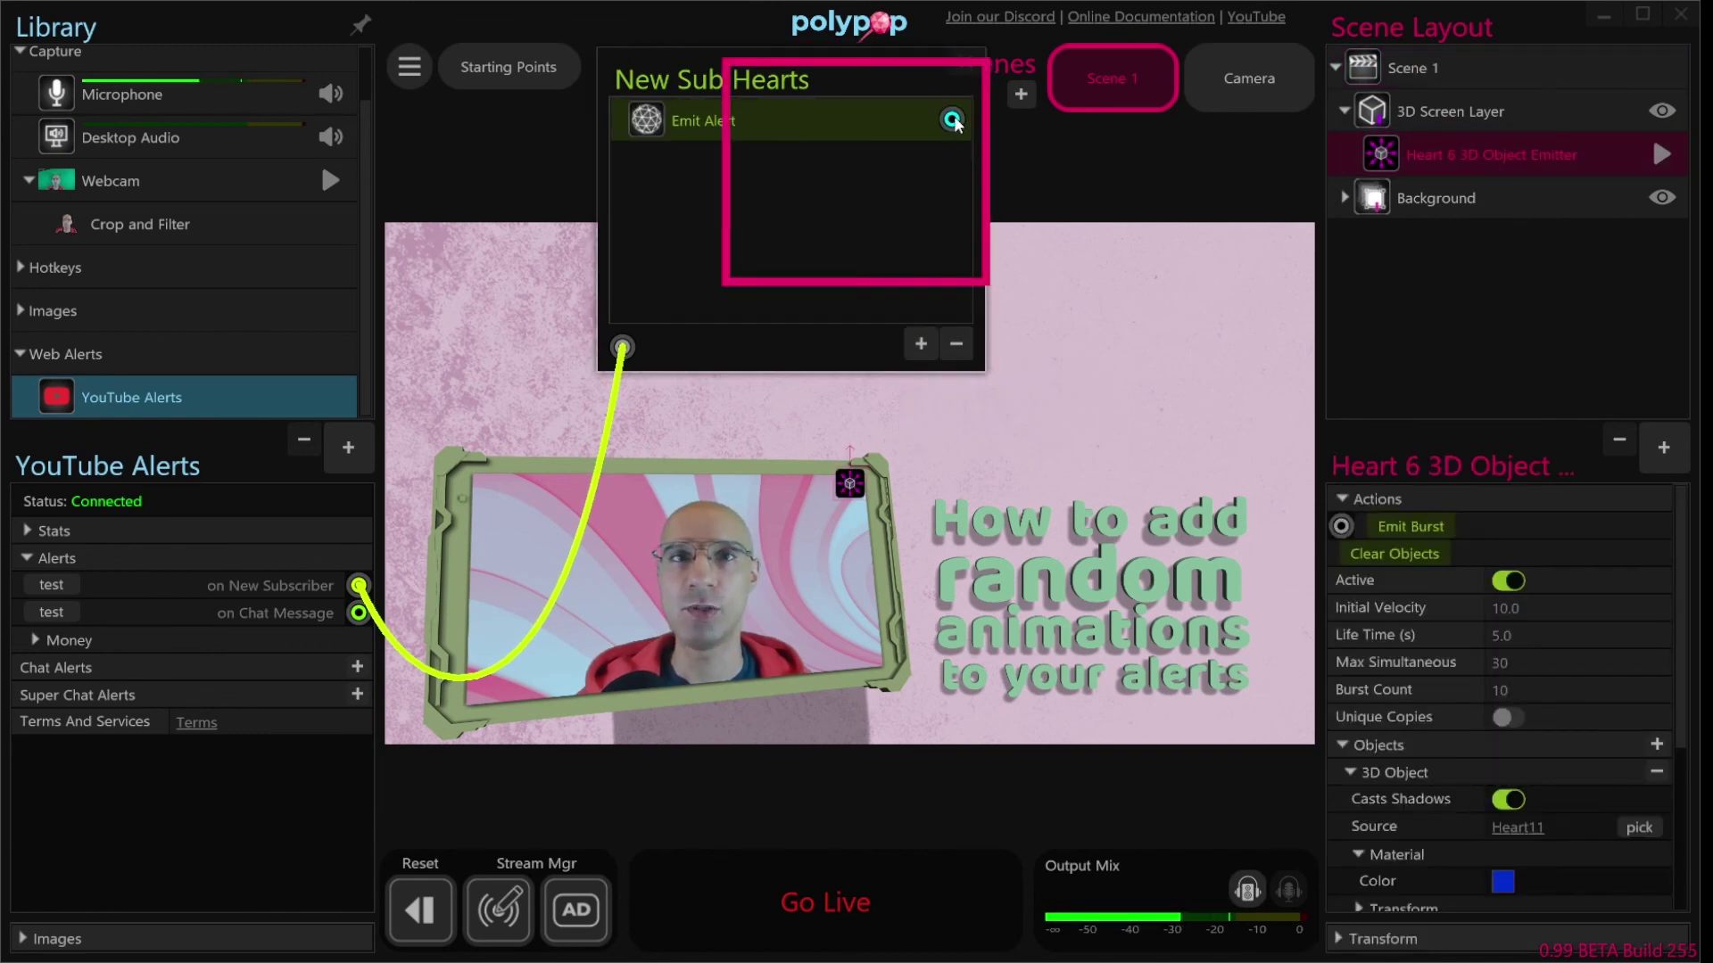
left_click_drag(952, 119, 1341, 530)
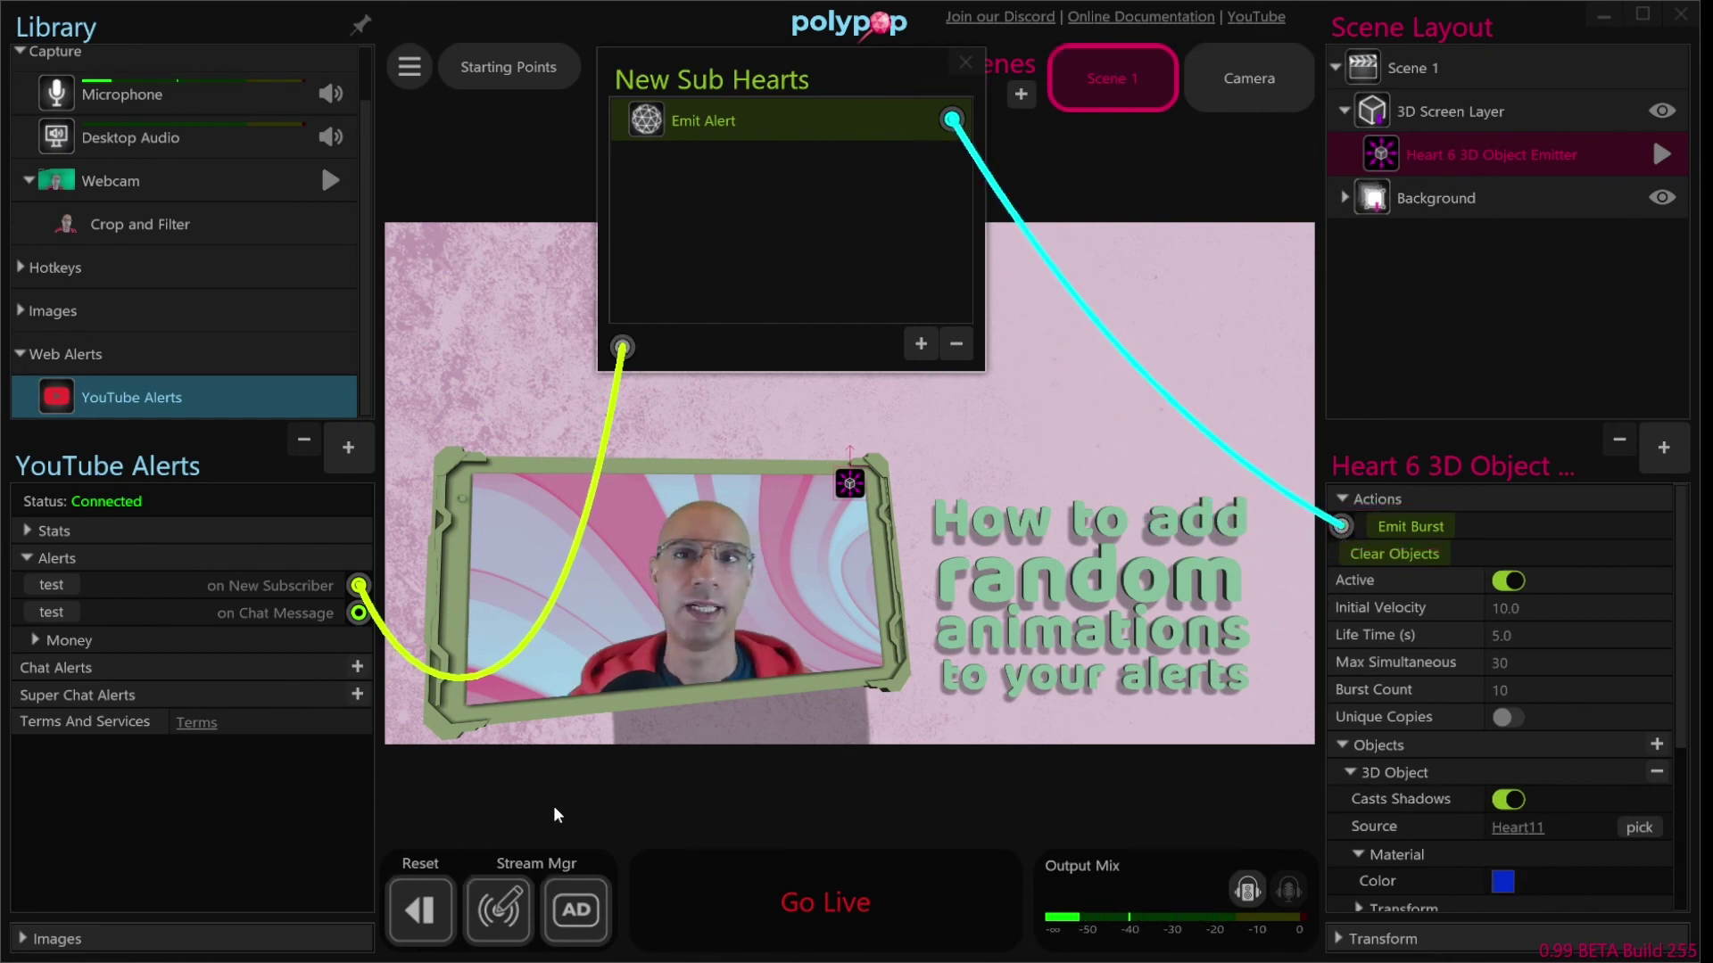
left_click(42, 582)
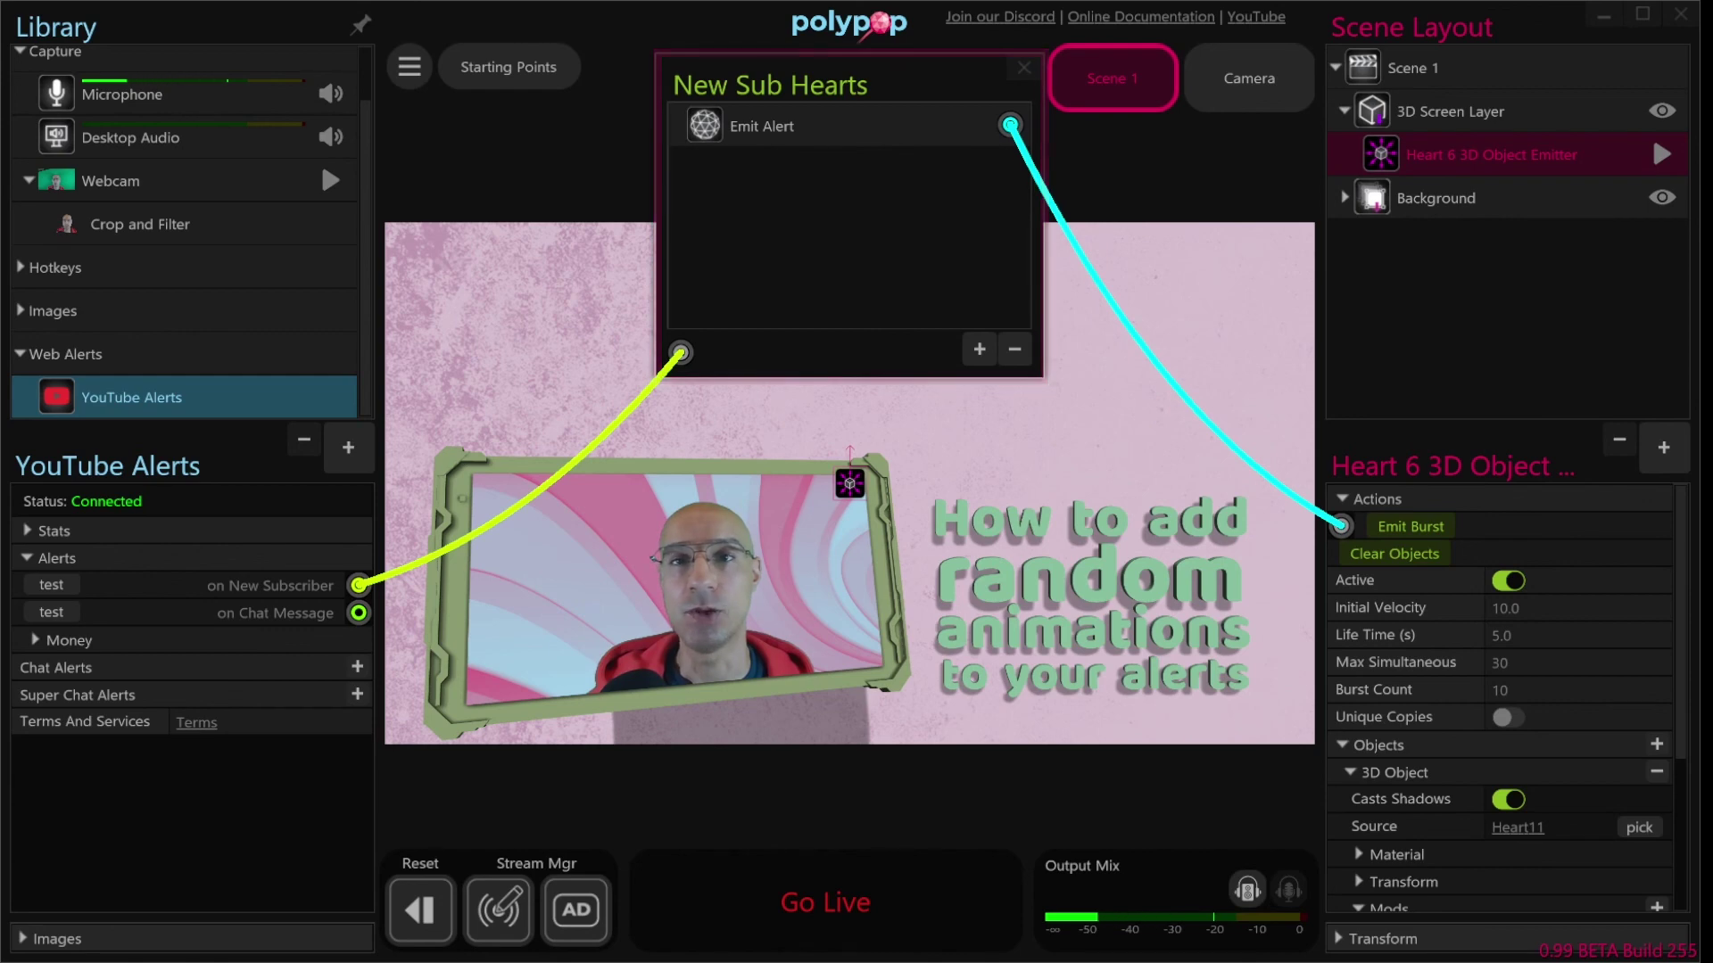
Close the New Sub Hearts alert window, and unpin and hide the Library
scroll(188, 223, "up", 1)
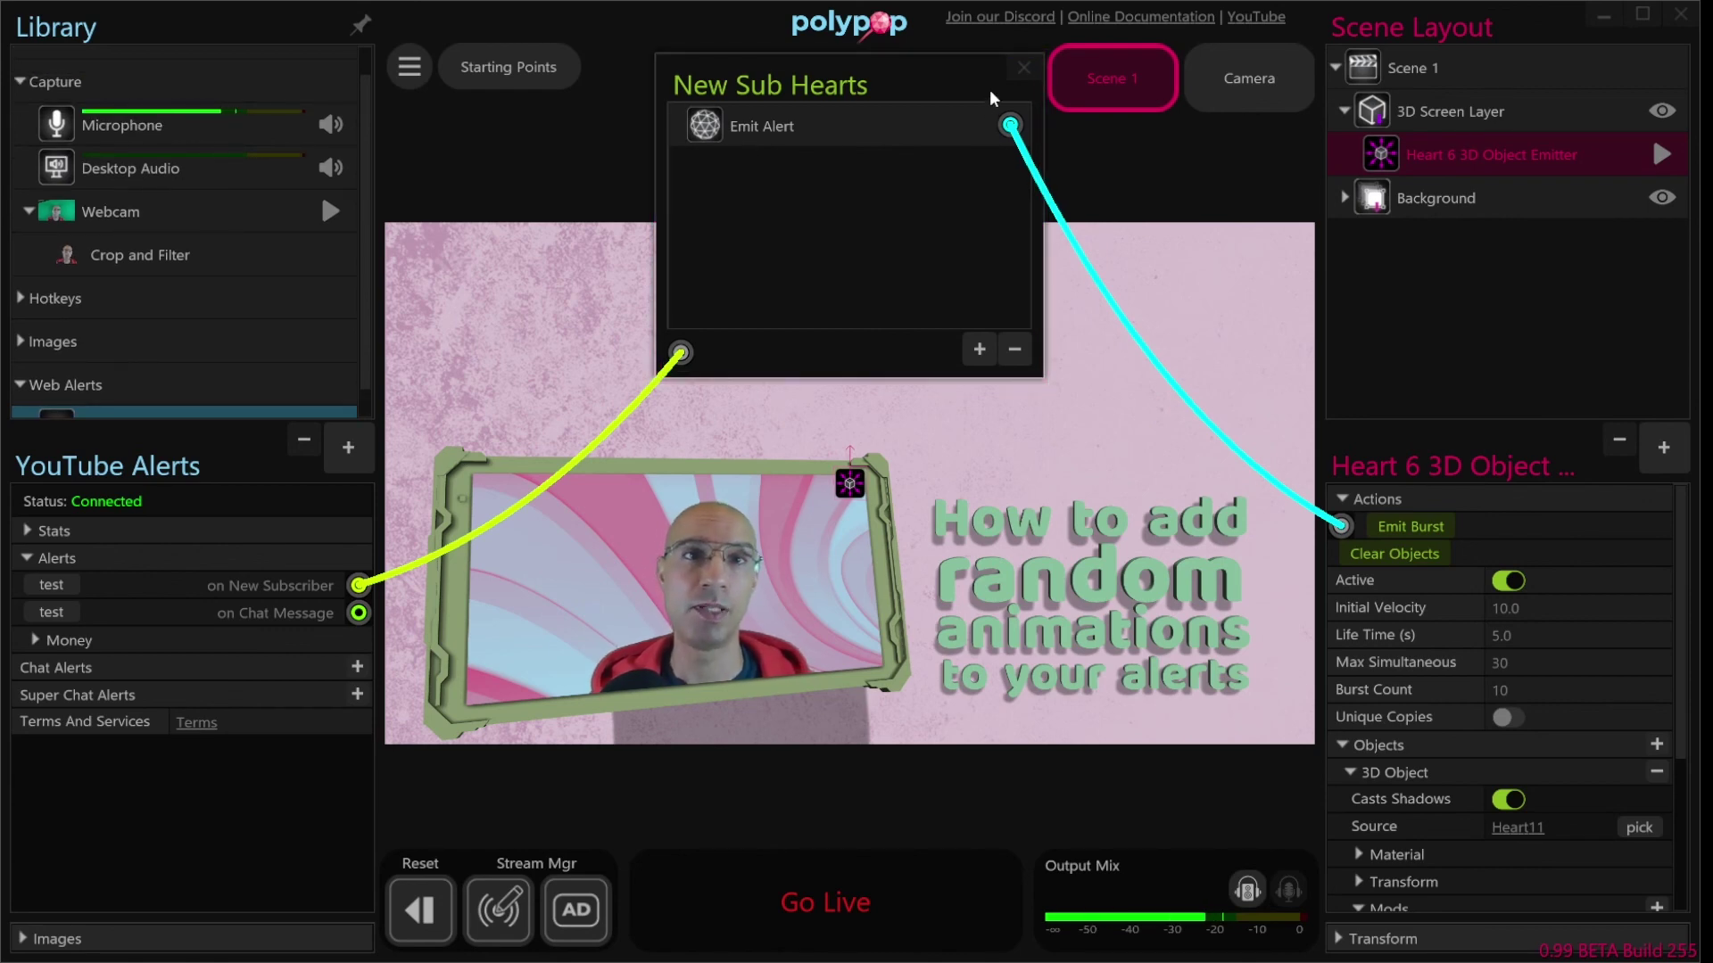
left_click(1024, 68)
left_click(360, 24)
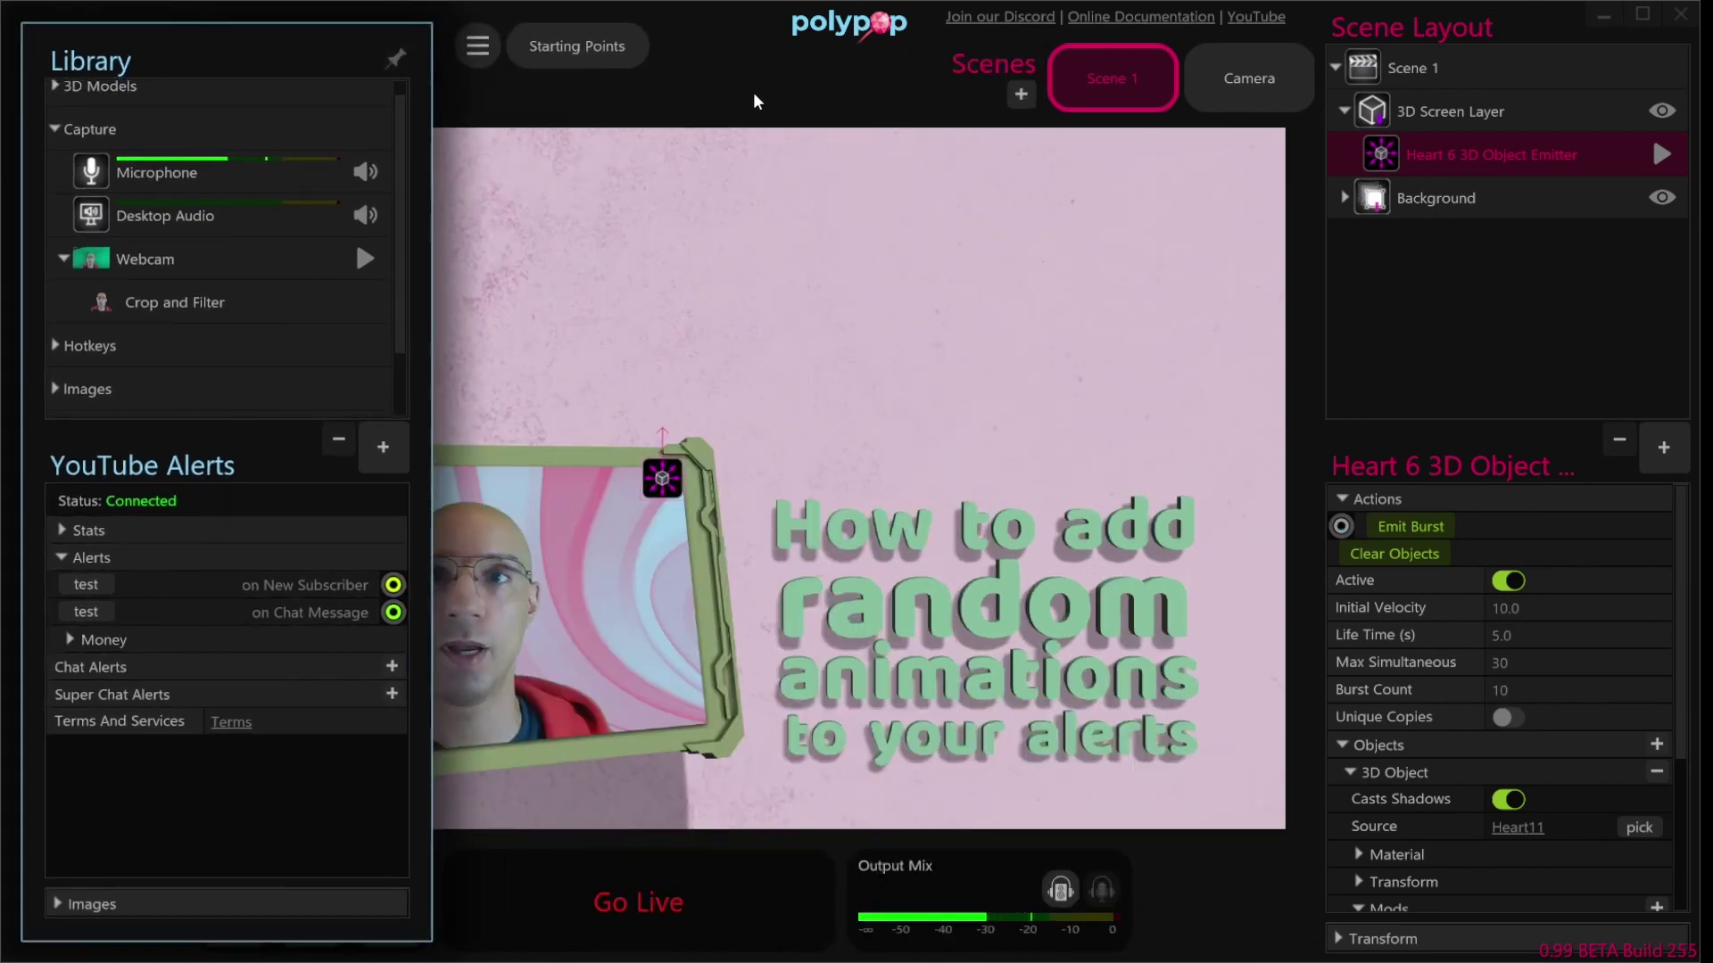
left_click(760, 91)
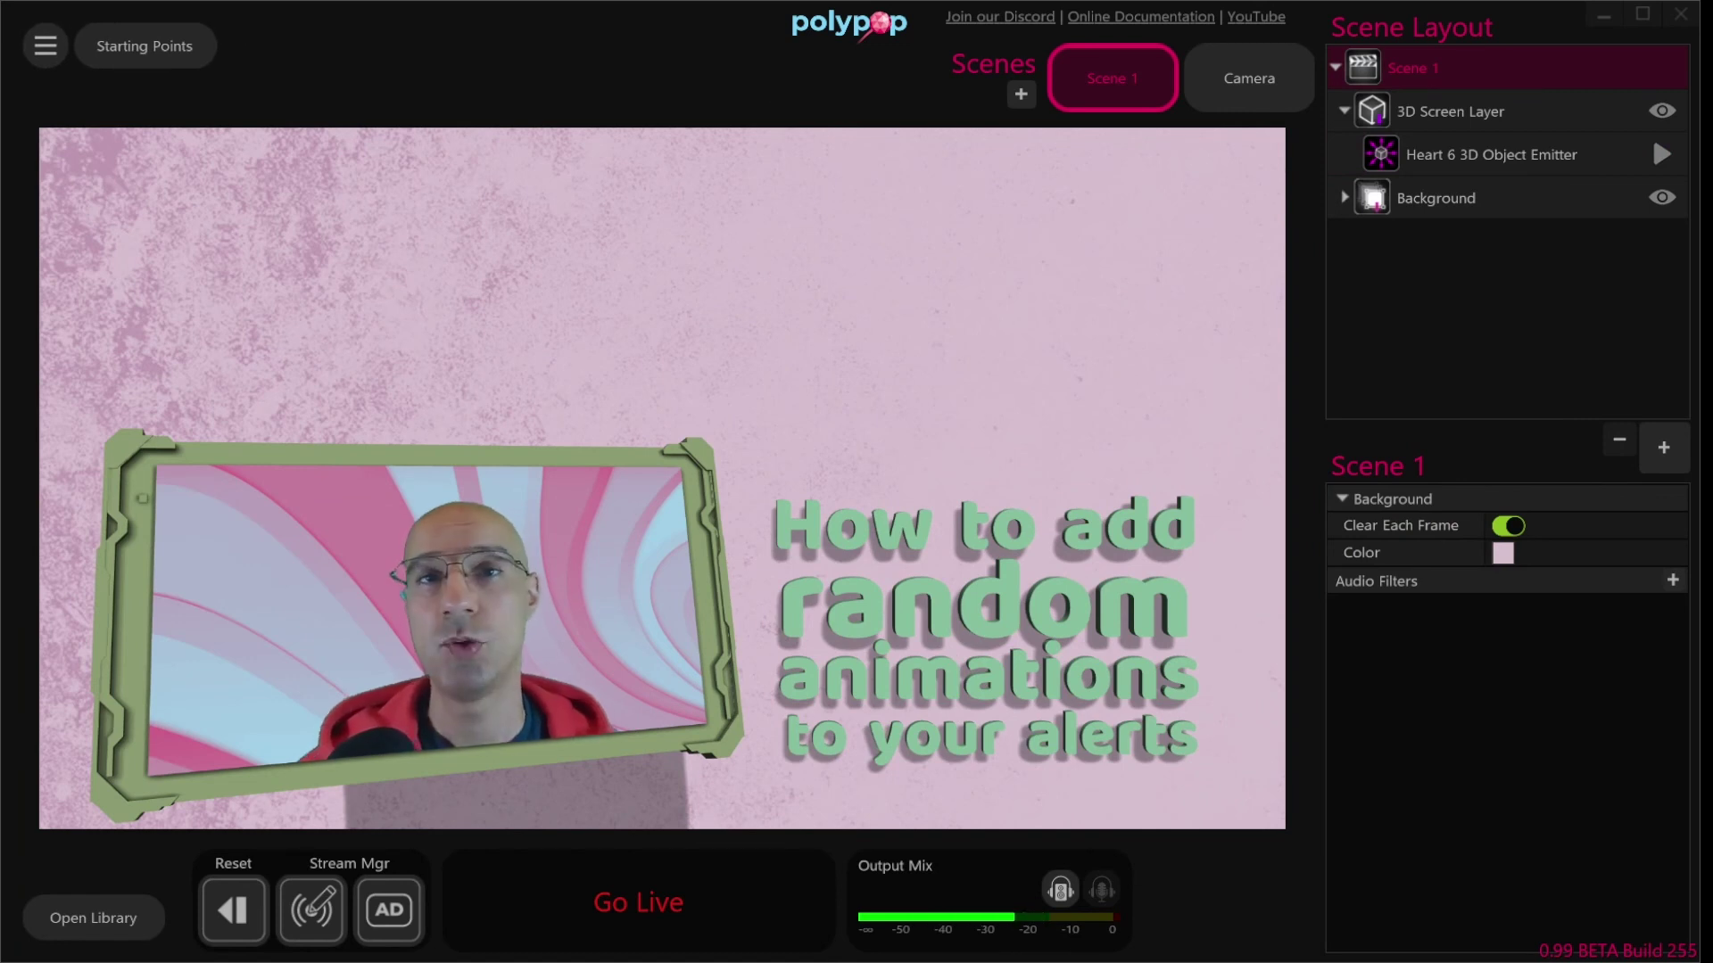